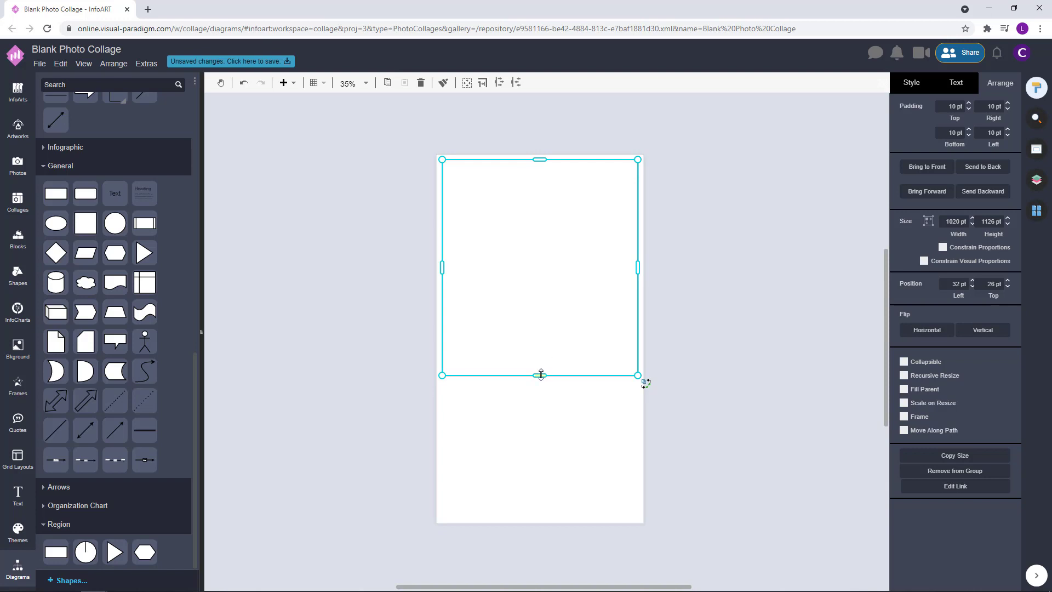
Step: Stretch the grid frame to 1020 × 1474 pt, positioned at left 30 pt and top 20 pt on the page
drag(540, 375, 544, 432)
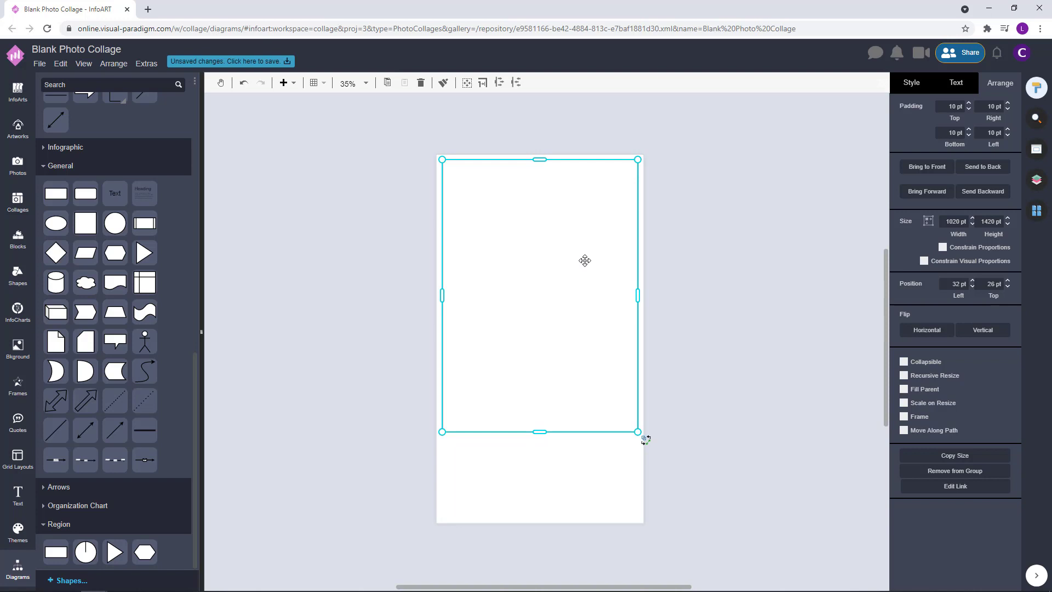
drag(584, 260, 581, 253)
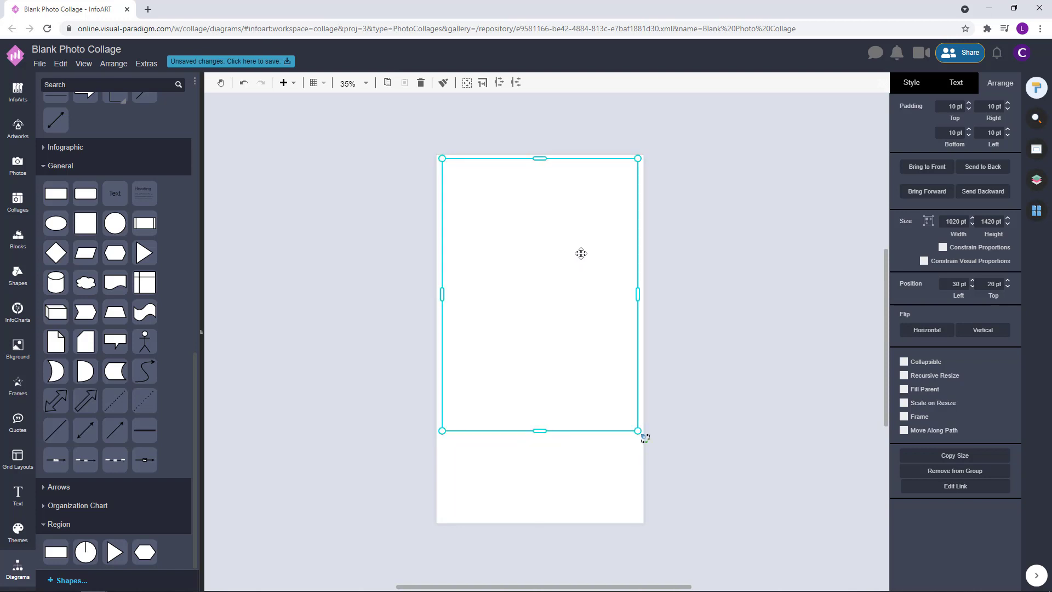
drag(539, 430, 540, 441)
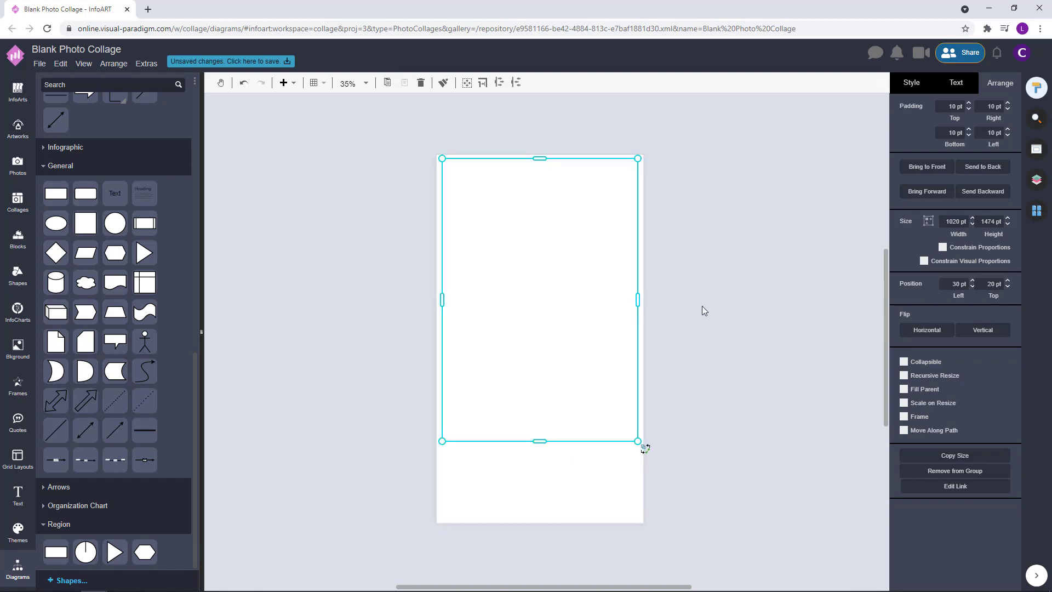
Step: Move the grid frame off the page to about left 1153 pt, top 29 pt, and split it vertically in half
click(904, 86)
drag(526, 235, 786, 253)
right_click(723, 251)
mouse_move(801, 285)
click(938, 281)
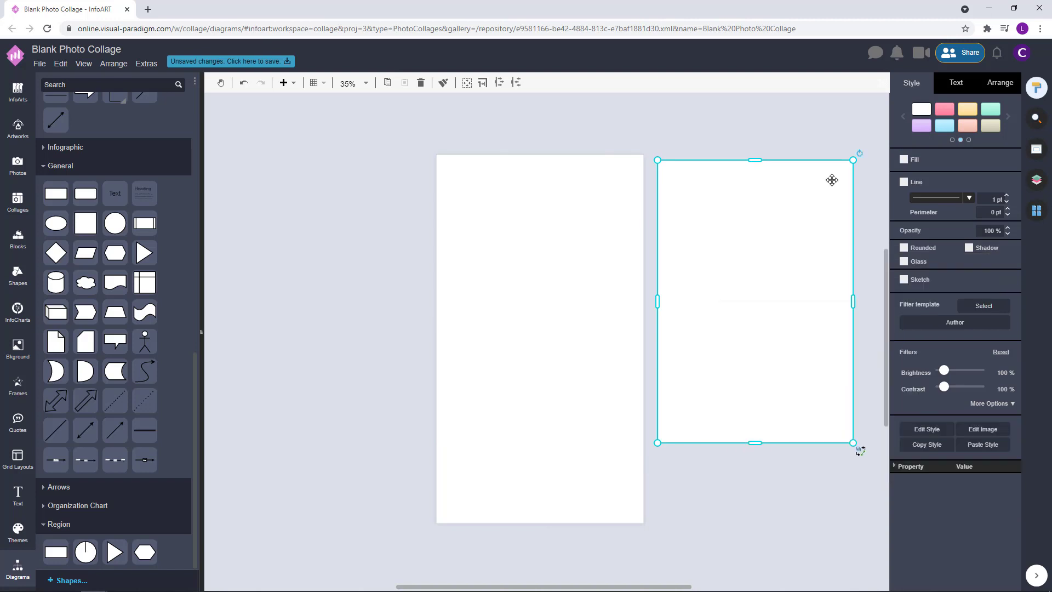
Step: Split the lower half of the grid frame horizontally in half
click(766, 232)
right_click(750, 238)
click(706, 217)
click(740, 220)
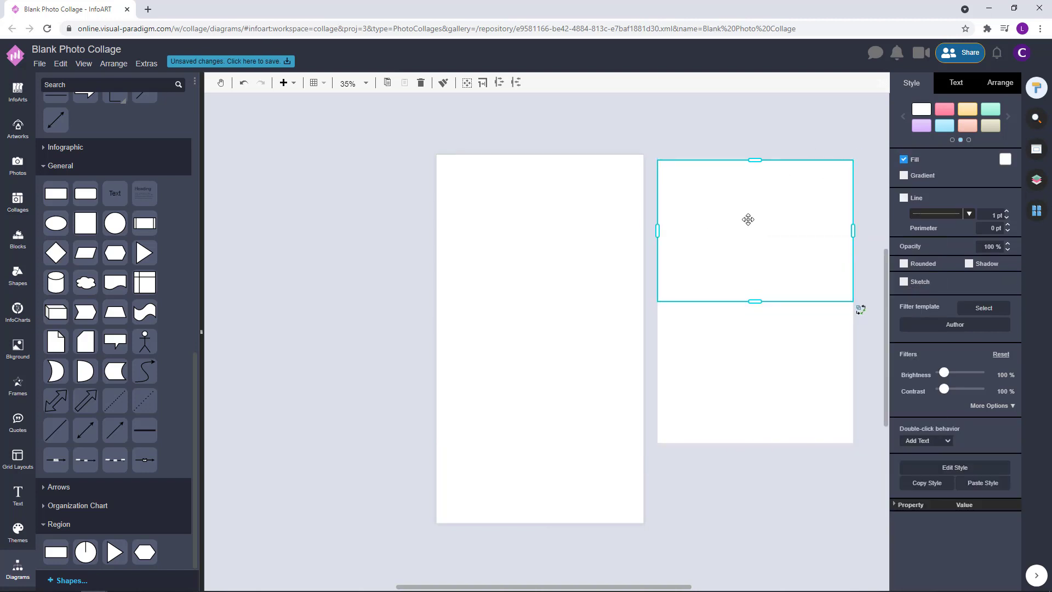
click(745, 359)
click(745, 356)
right_click(745, 355)
mouse_move(816, 359)
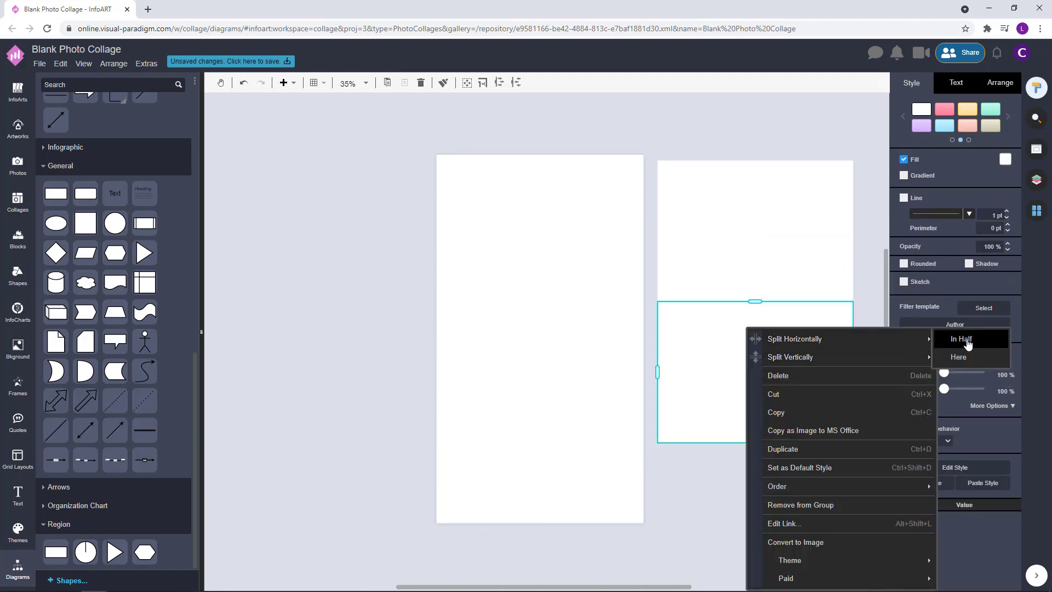
click(963, 353)
Step: Split the upper half of the grid frame vertically in half
click(773, 192)
right_click(759, 195)
mouse_move(767, 205)
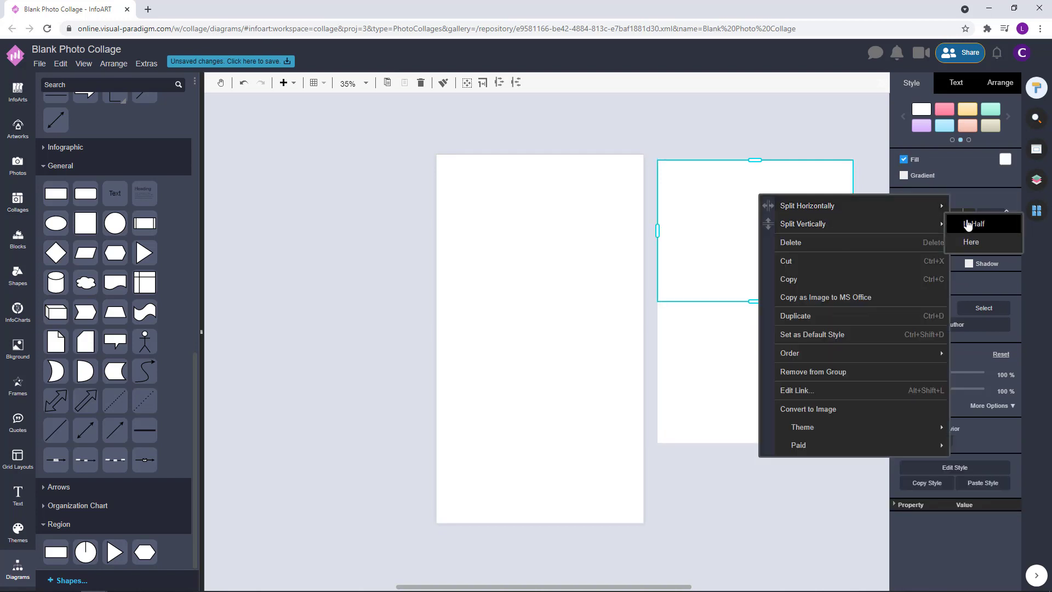
click(964, 224)
Step: Try a vertical split in half on the topmost cell, and undo it
click(744, 192)
click(744, 192)
right_click(745, 193)
mouse_move(806, 228)
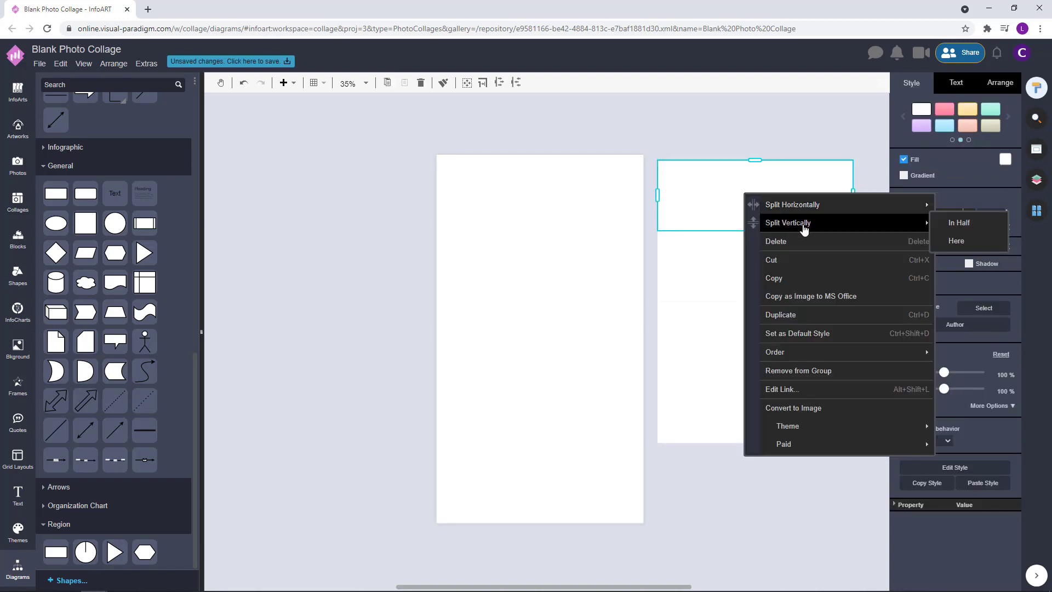
click(965, 228)
key(ctrl+z)
Step: Split the first-row and second-row cells of the grid horizontally in half
click(768, 179)
right_click(769, 179)
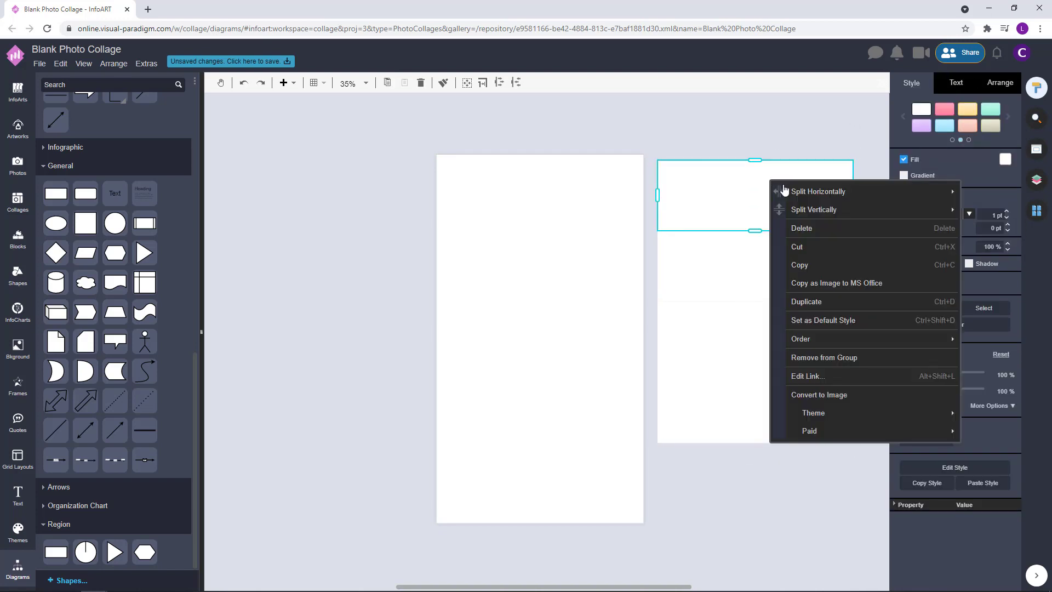
mouse_move(788, 191)
click(990, 189)
click(765, 259)
click(766, 259)
right_click(766, 260)
mouse_move(806, 272)
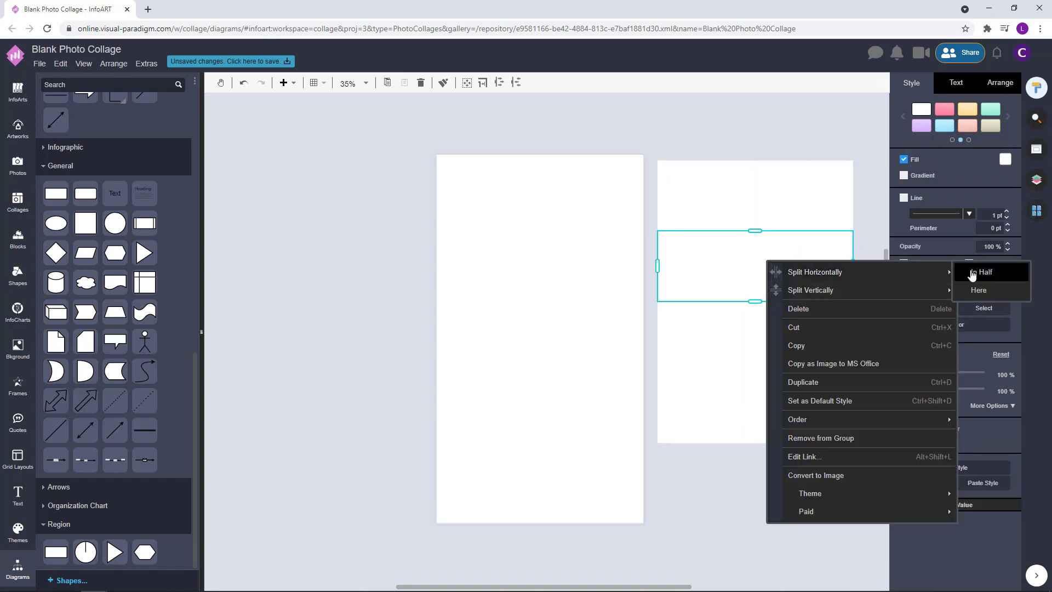
click(981, 273)
Step: Split the tall lower-left cell of the grid vertically in half
click(748, 332)
click(711, 338)
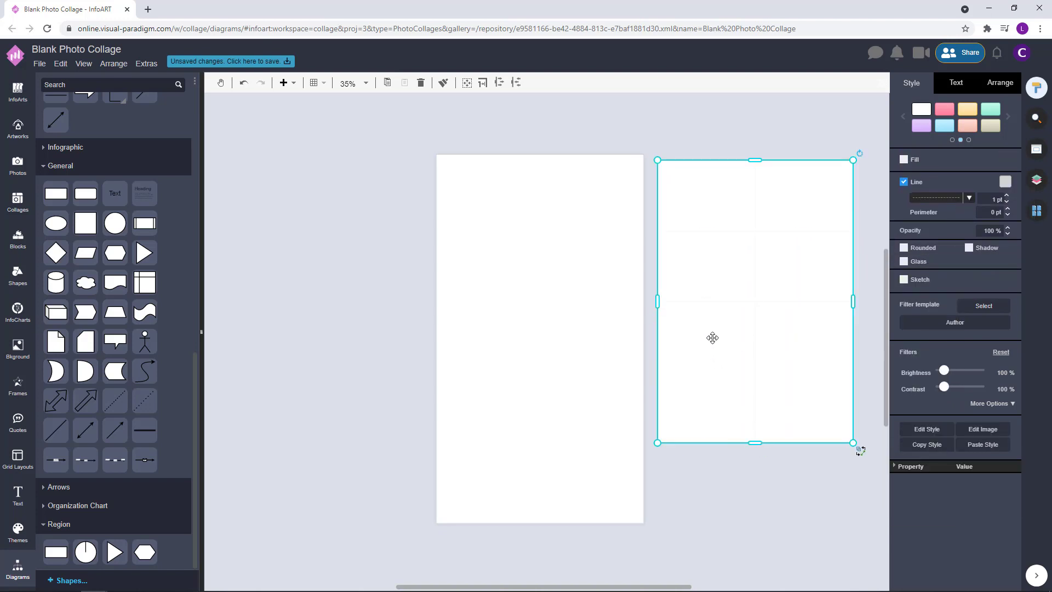
right_click(711, 337)
click(721, 454)
click(703, 359)
right_click(702, 357)
mouse_move(718, 363)
click(917, 356)
Step: Split the tall lower-right cell of the grid vertically in half, completing two columns of four cells
click(794, 370)
right_click(797, 334)
click(686, 518)
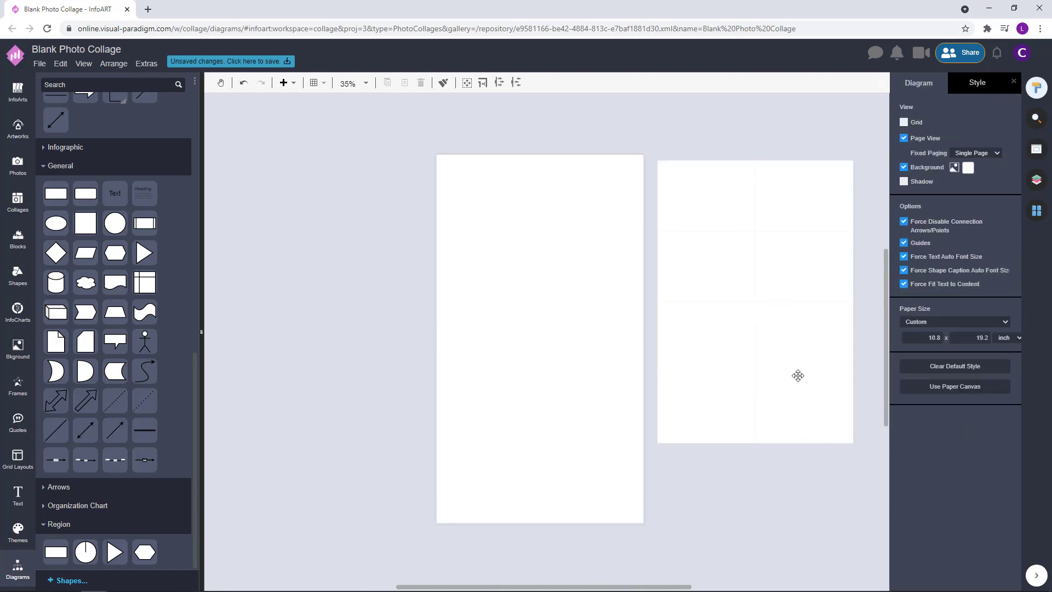
click(798, 376)
click(805, 364)
click(796, 341)
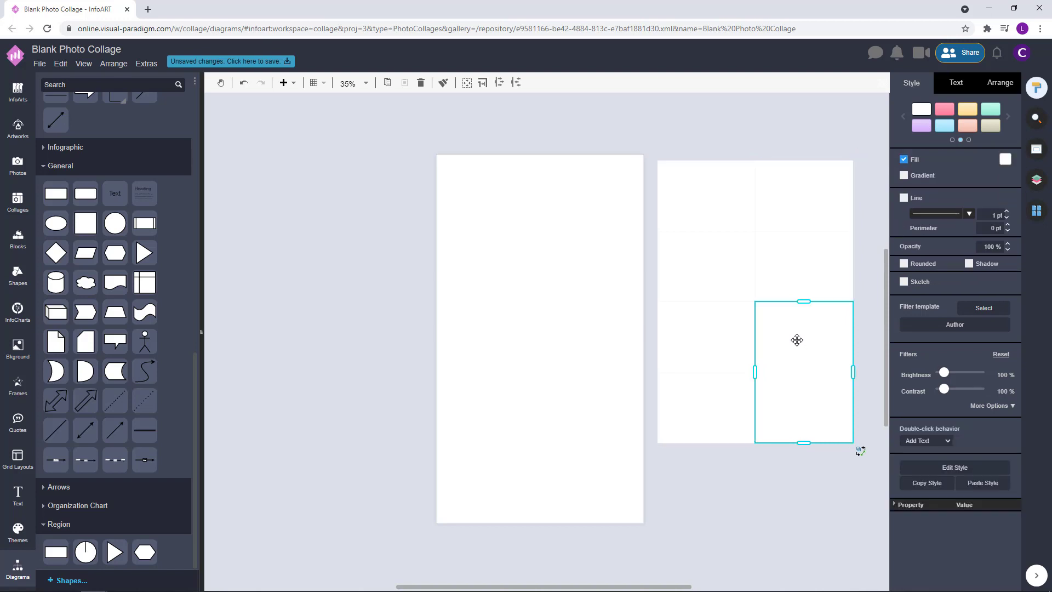
right_click(796, 339)
mouse_move(847, 359)
click(740, 352)
click(753, 472)
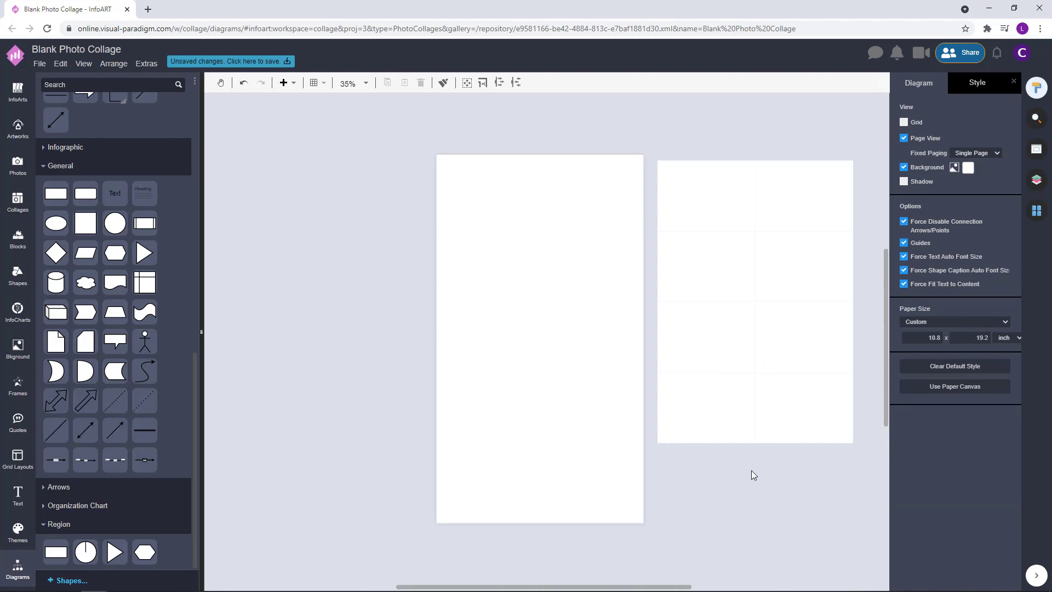
click(767, 296)
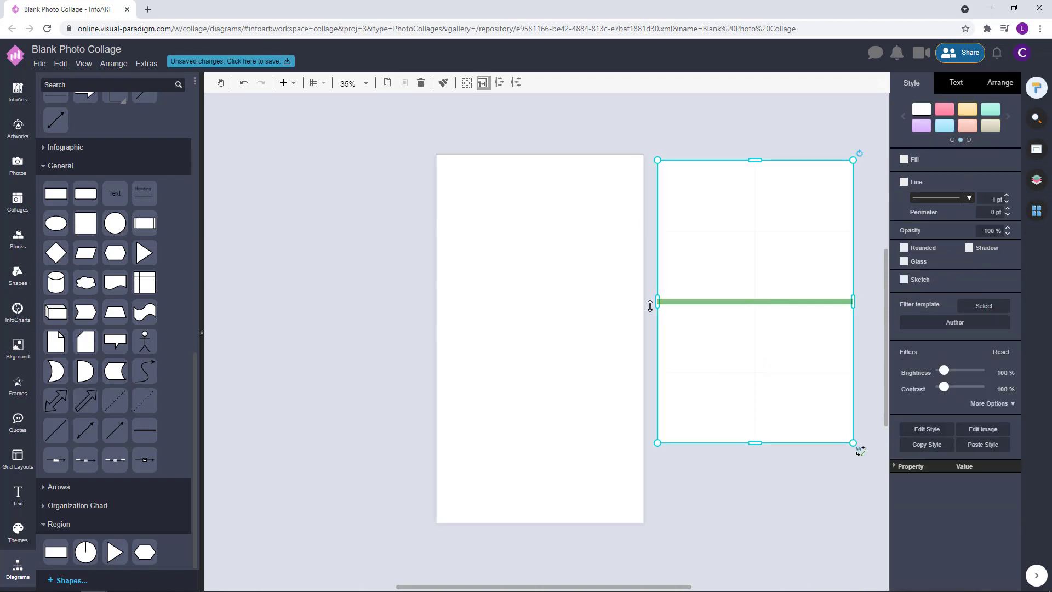
click(743, 158)
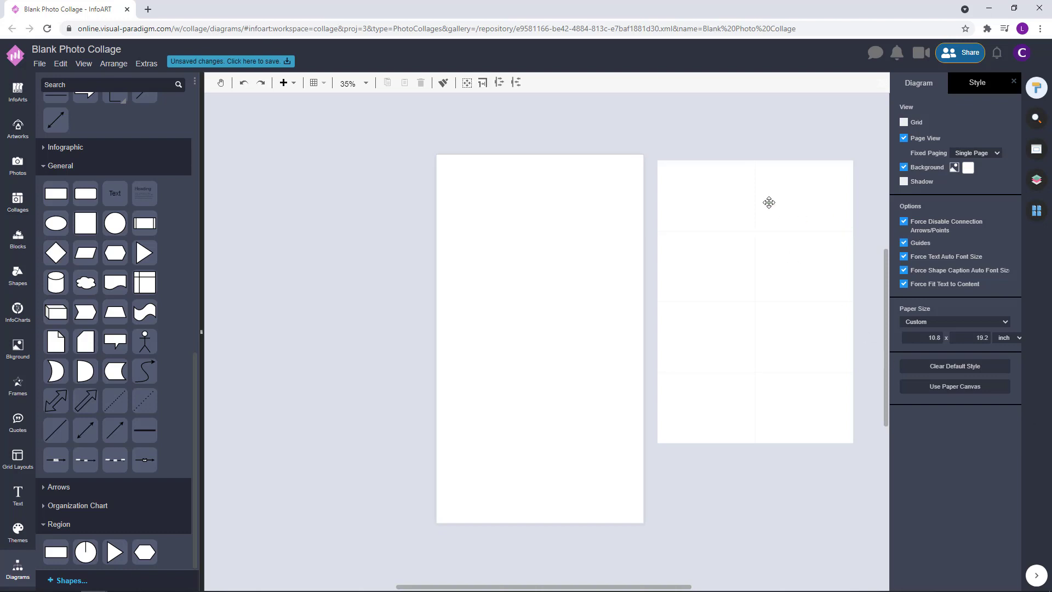
Step: Search the photo library for "love" and browse the results
click(24, 173)
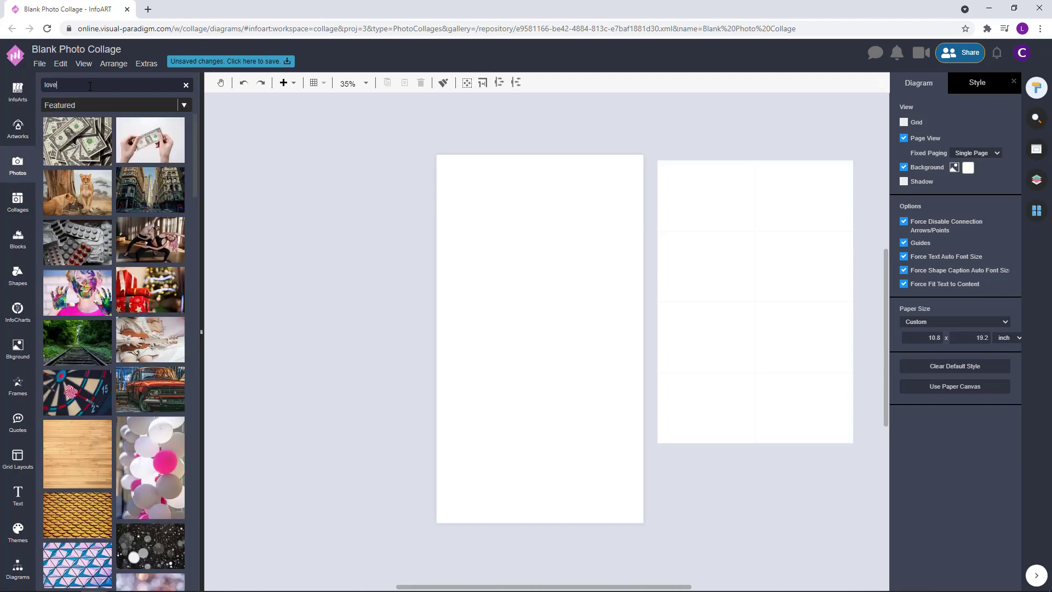
click(89, 86)
text(love)
key(Return)
scroll(127, 237, down, 10)
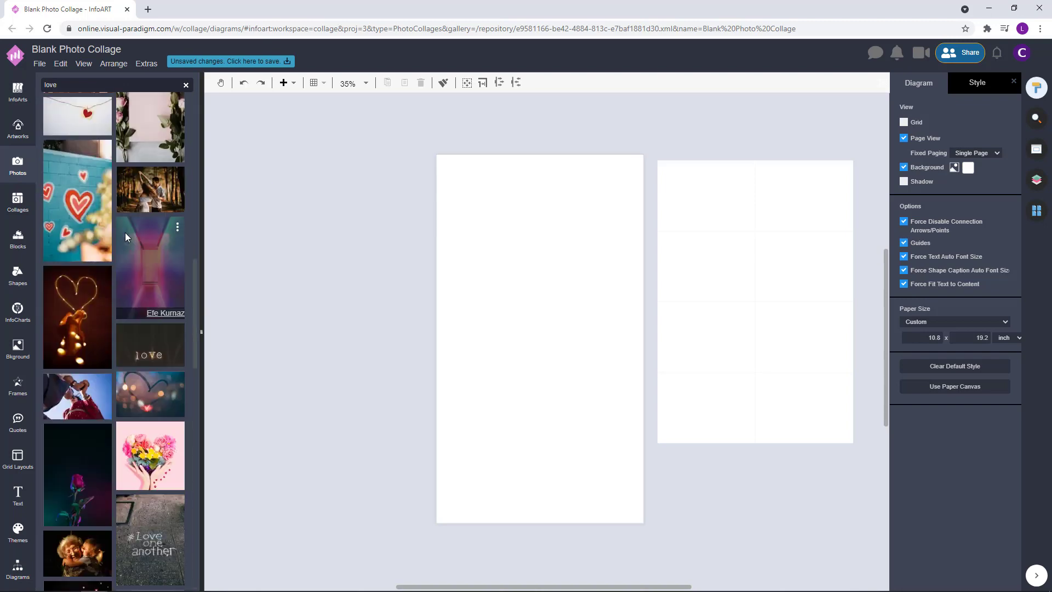
scroll(126, 236, down, 5)
Step: Set the top padding of the grid's top-left cell to 5 pt
click(709, 194)
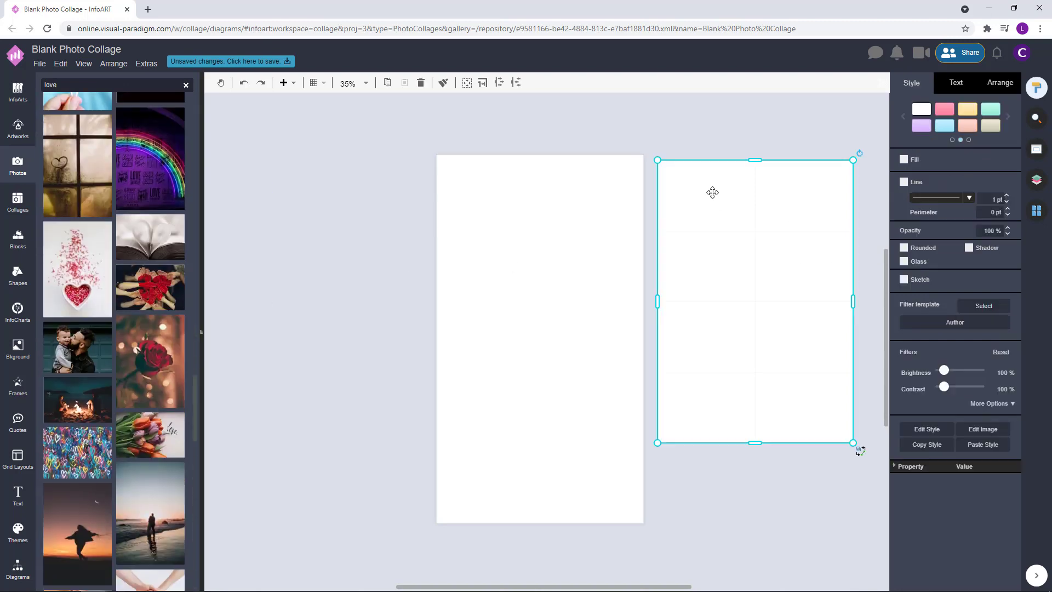
click(998, 83)
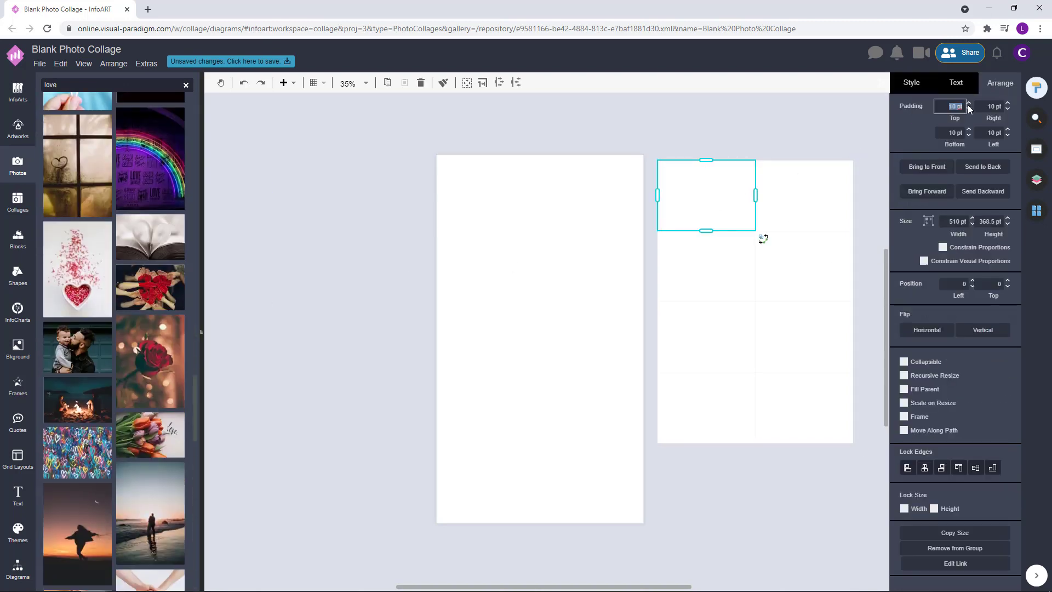
text(5)
click(810, 123)
Step: Select all eight grid cells together and set their top, right, bottom and left padding to 5 pt
click(716, 229)
click(727, 196)
shift+click(780, 203)
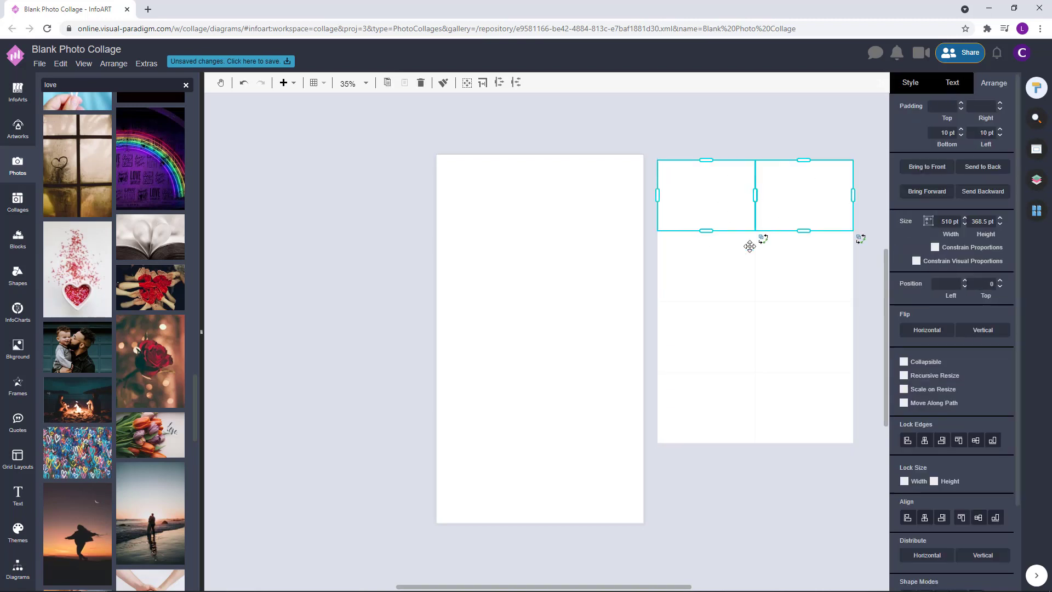
shift+click(744, 253)
shift+click(804, 262)
shift+click(725, 330)
shift+click(804, 335)
shift+click(707, 405)
shift+click(810, 399)
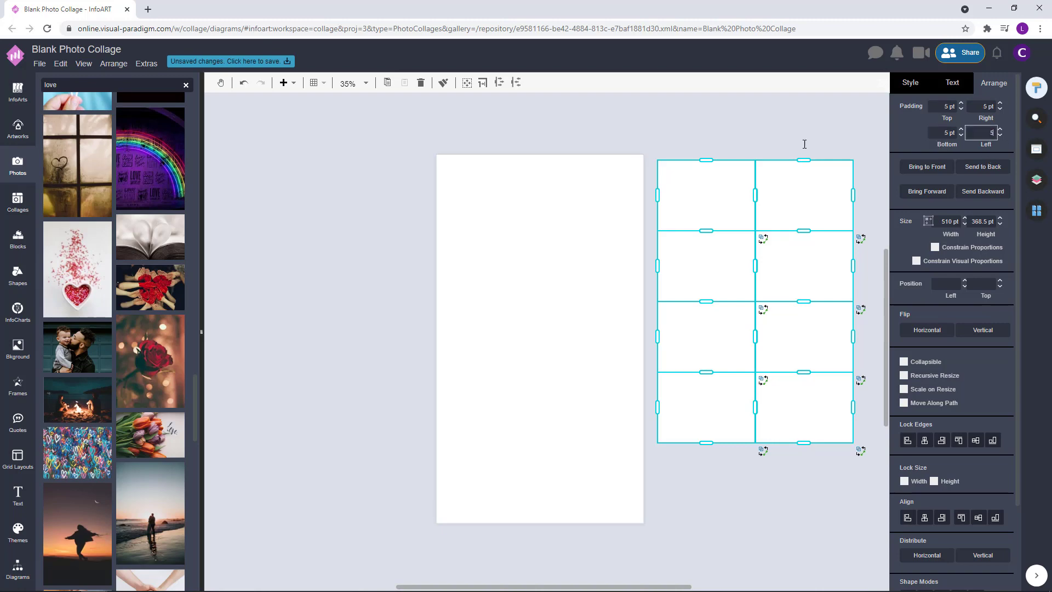
text(5)
click(722, 109)
Step: Find the photo of the silhouetted couple embracing at sunset and place it in the grid's top-left cell
click(732, 182)
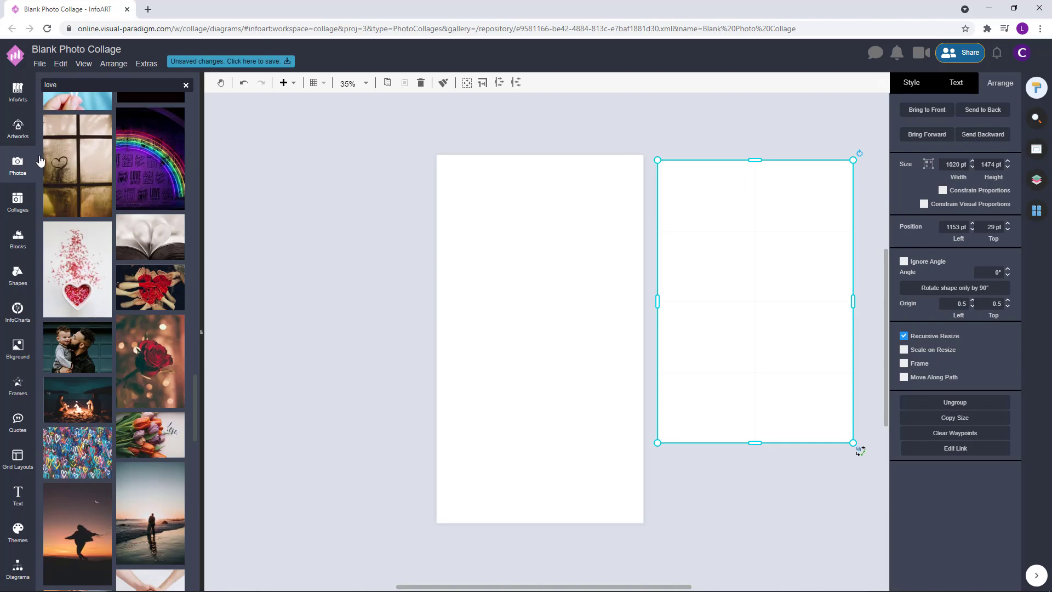
drag(196, 386, 200, 485)
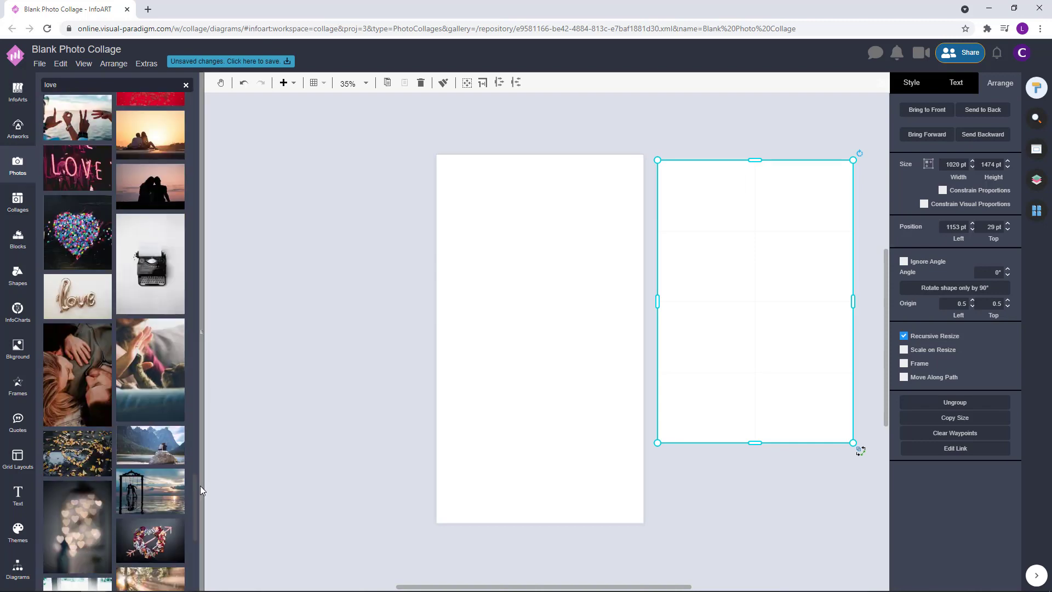
scroll(194, 490, down, 3)
drag(196, 444, 198, 555)
scroll(137, 273, down, 10)
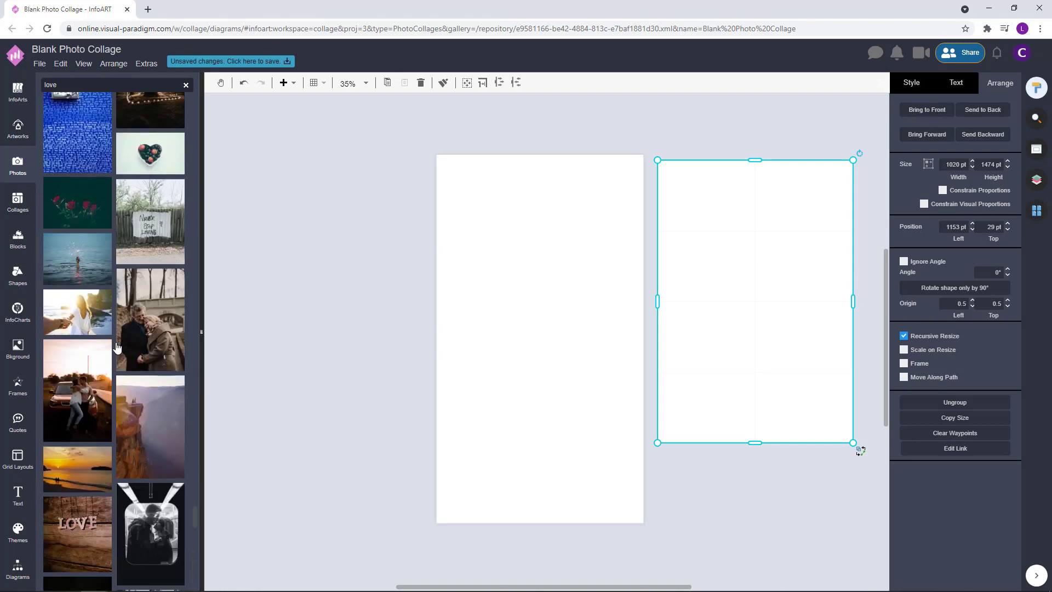
scroll(137, 350, down, 12)
drag(197, 499, 199, 503)
drag(148, 408, 663, 170)
Step: Shift the silhouetted couple photo down within its cell so the crop frames their heads and upper bodies
double_click(718, 197)
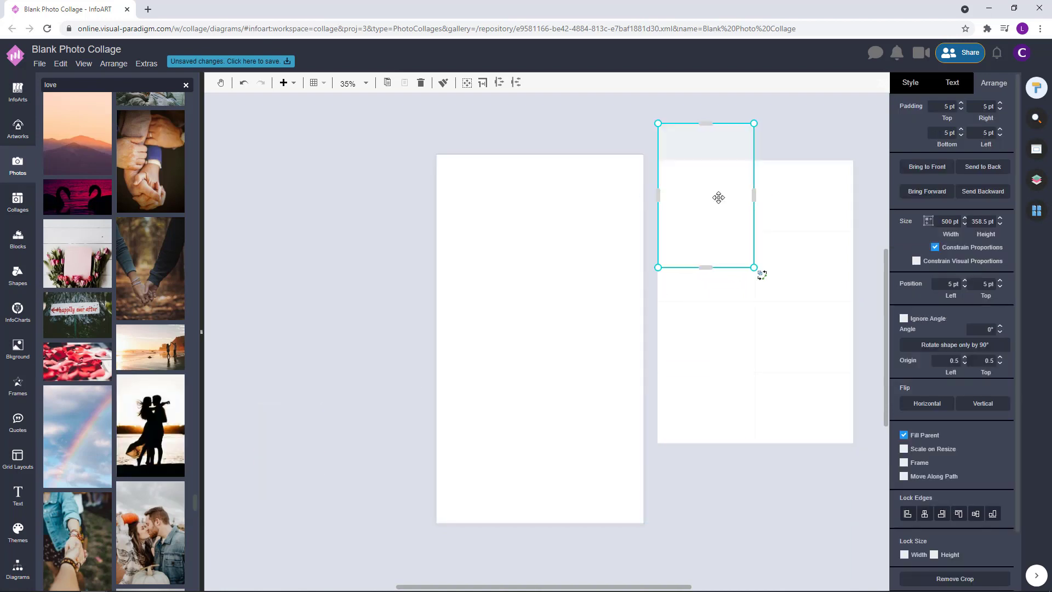
drag(715, 192, 713, 212)
click(369, 220)
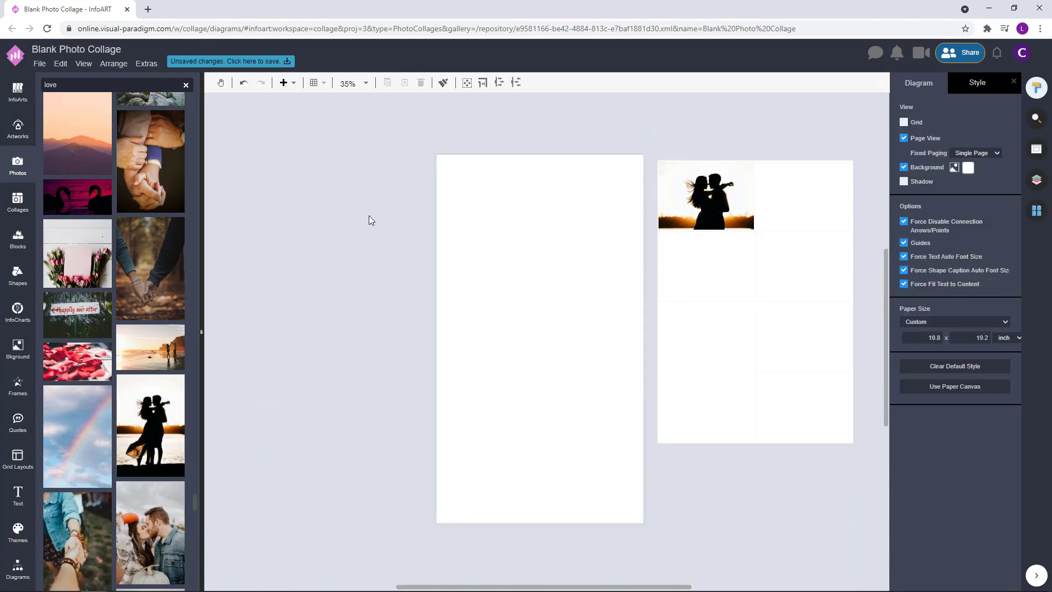
Step: Place the beach couple photo in the second-row right cell and the orange mountain sunset photo in the top-right cell
drag(151, 347, 762, 250)
click(688, 477)
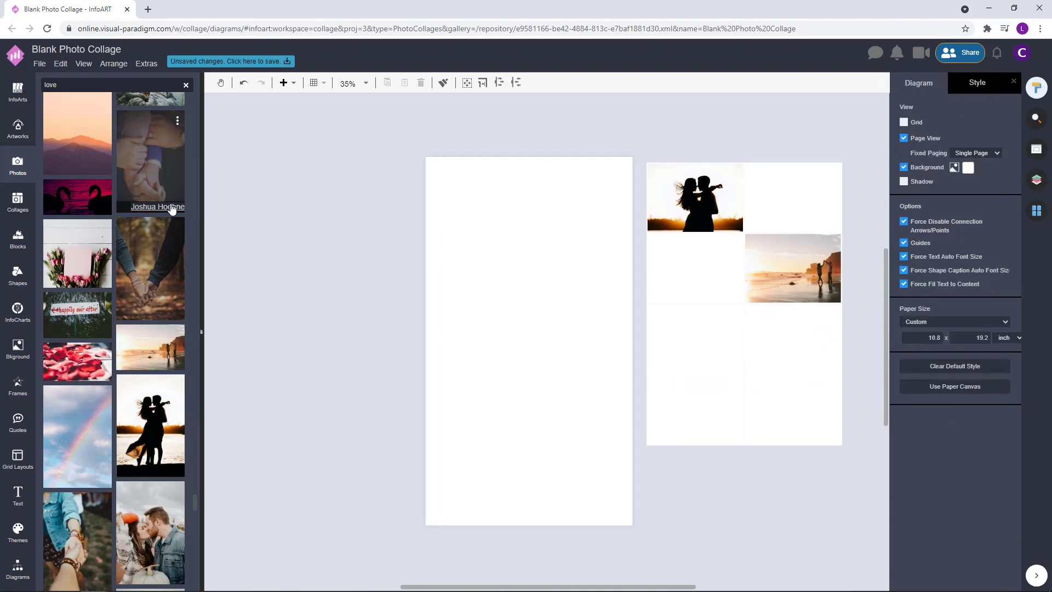
drag(108, 153, 811, 202)
click(674, 146)
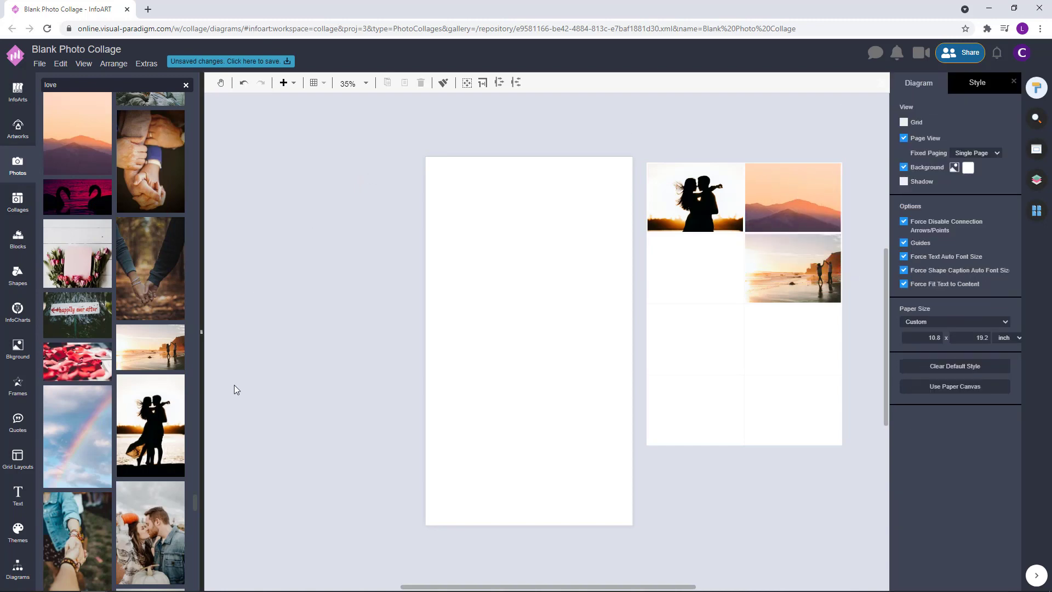
Step: Place the photo of the couple backlit by the sun in the third-row right cell
drag(196, 504, 196, 512)
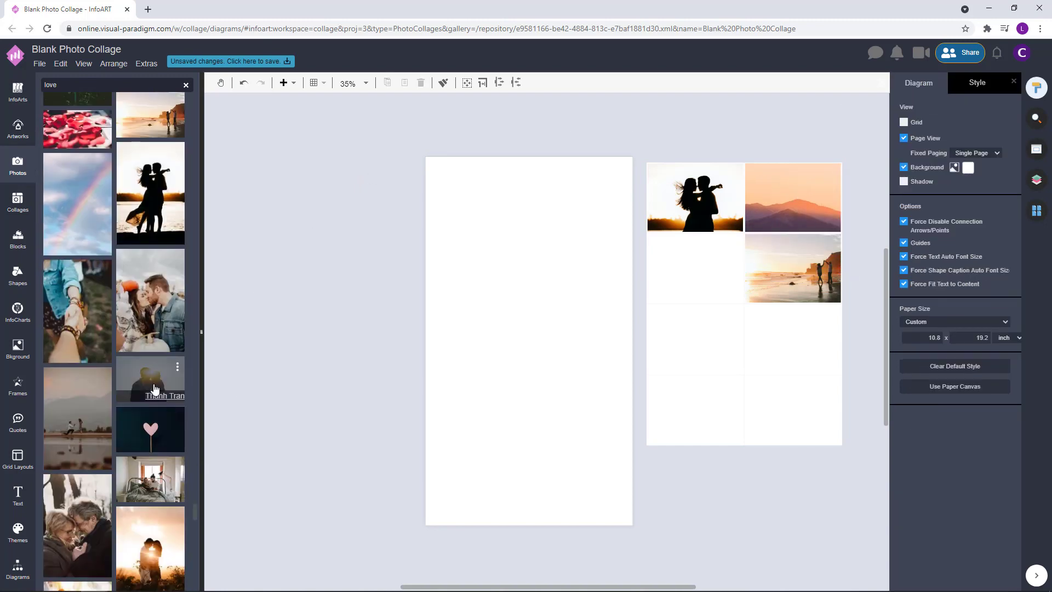
drag(151, 378, 762, 323)
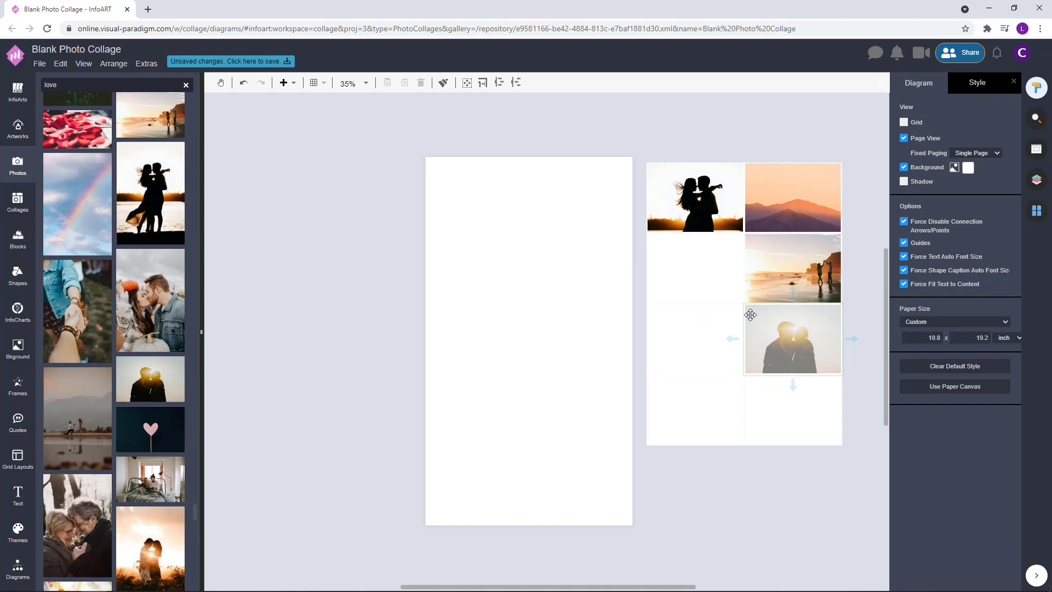
click(692, 498)
Step: Place the photo of the couple in a sunset flower field in the grid's bottom-left cell
scroll(196, 512, down, 3)
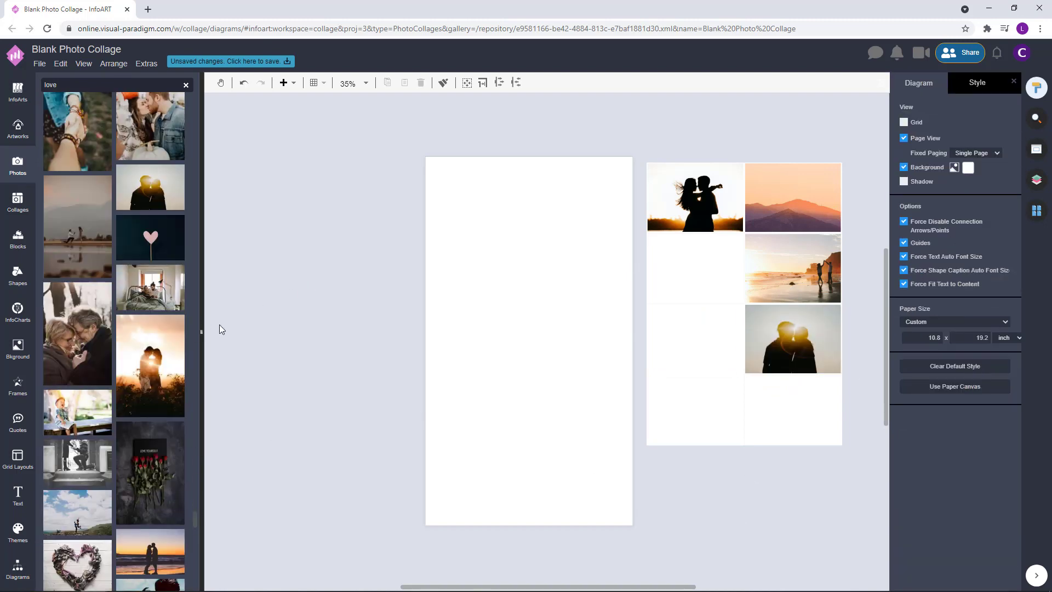
drag(164, 369, 669, 380)
drag(198, 518, 201, 579)
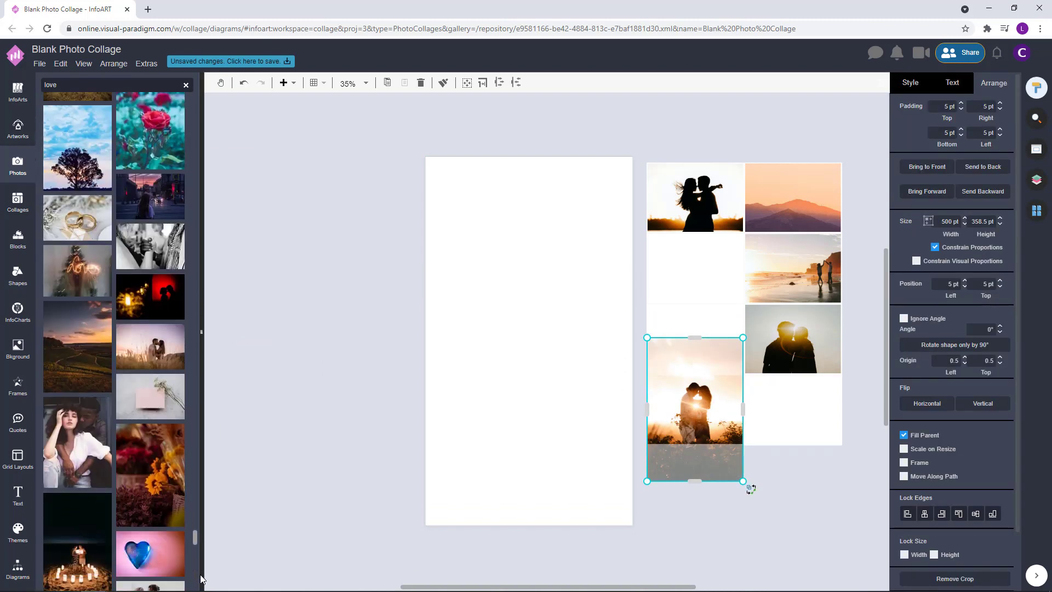
click(329, 322)
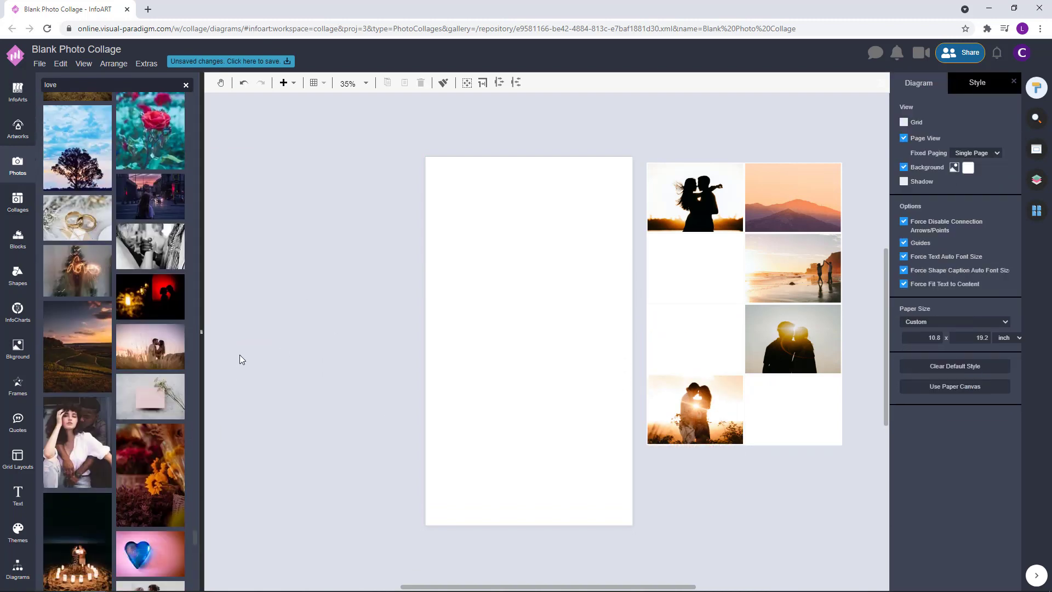
Step: Place the photo of the glowing heart-shaped lights in the grid's second-row left cell
mouse_move(152, 349)
scroll(158, 366, down, 5)
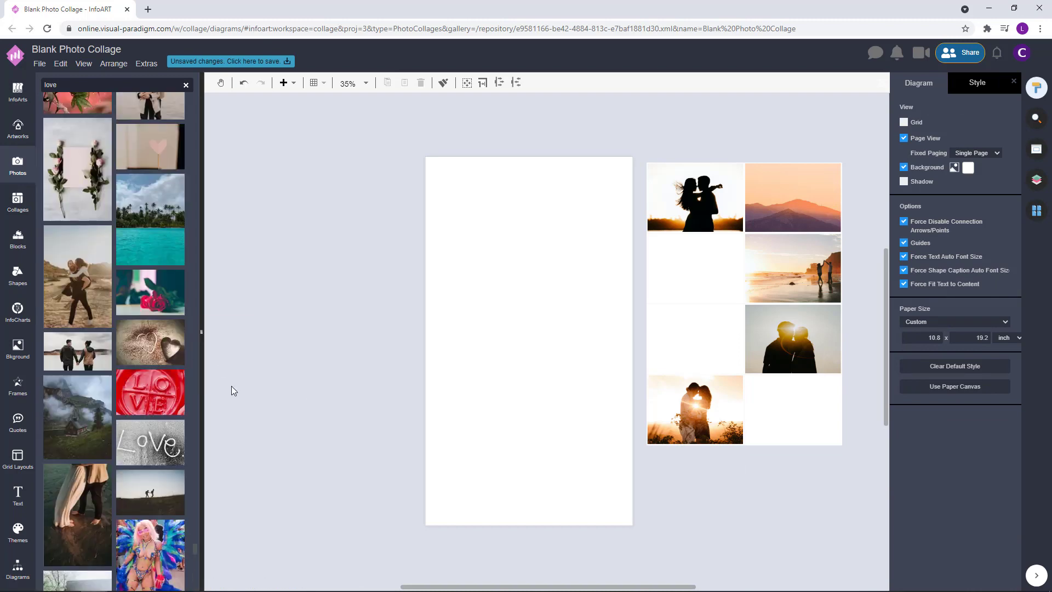
scroll(137, 383, down, 5)
scroll(140, 408, down, 5)
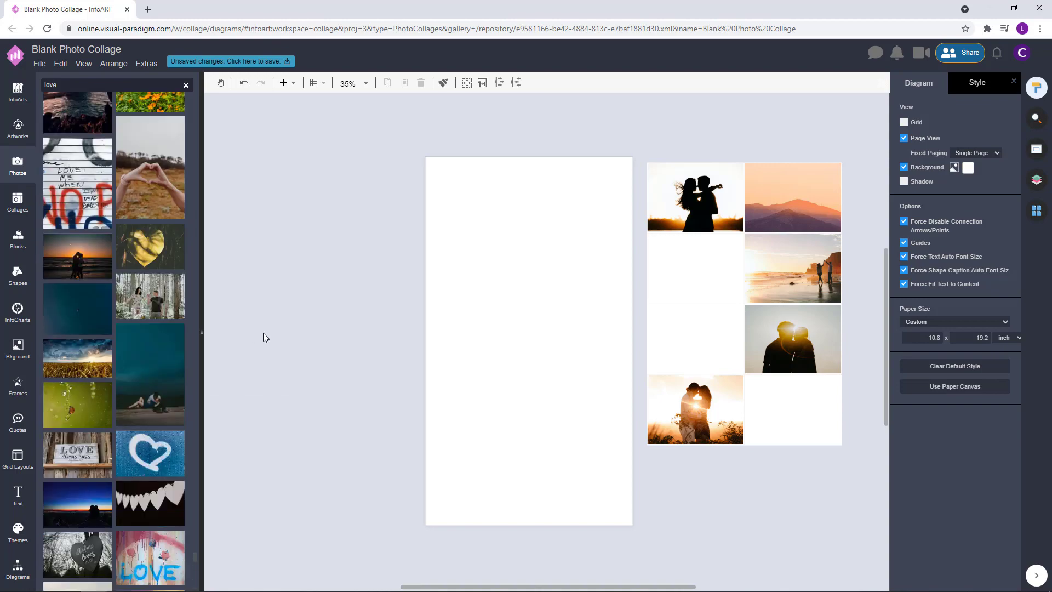
scroll(148, 361, down, 5)
scroll(159, 343, down, 5)
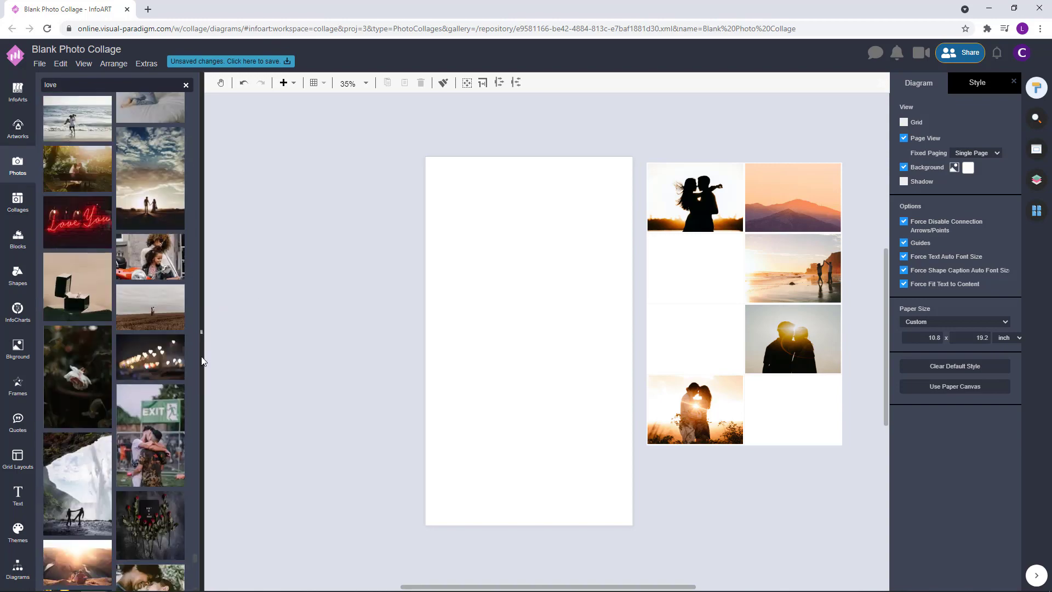
scroll(164, 345, down, 5)
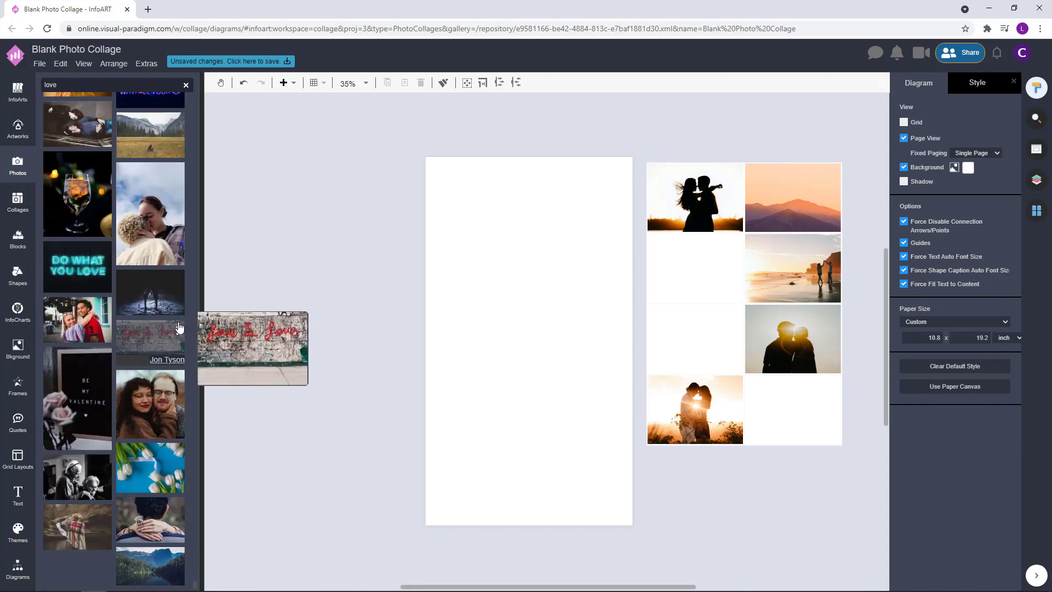
scroll(129, 364, down, 5)
scroll(129, 366, down, 15)
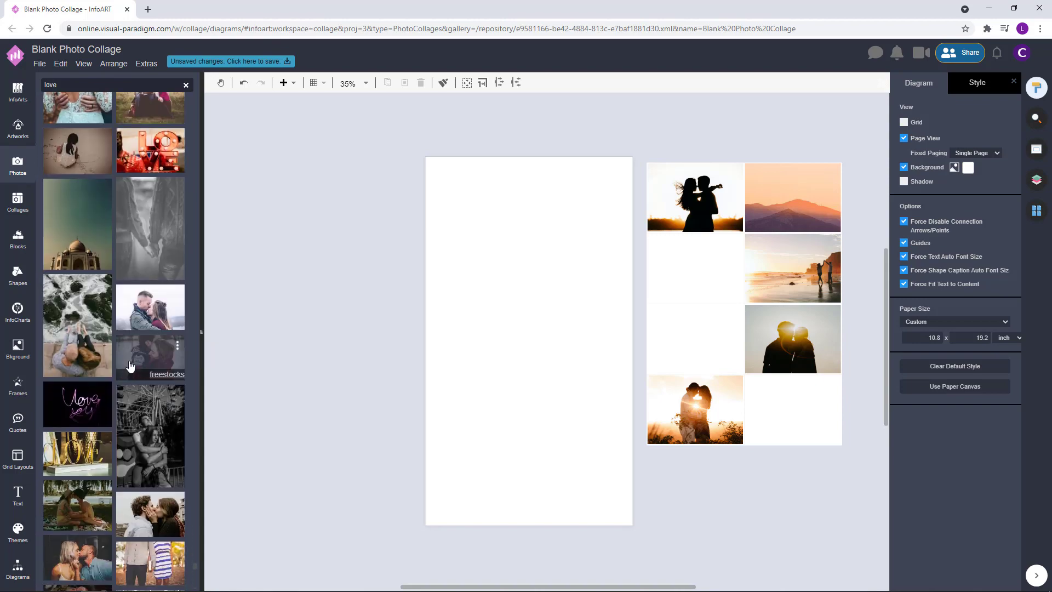
scroll(128, 371, down, 15)
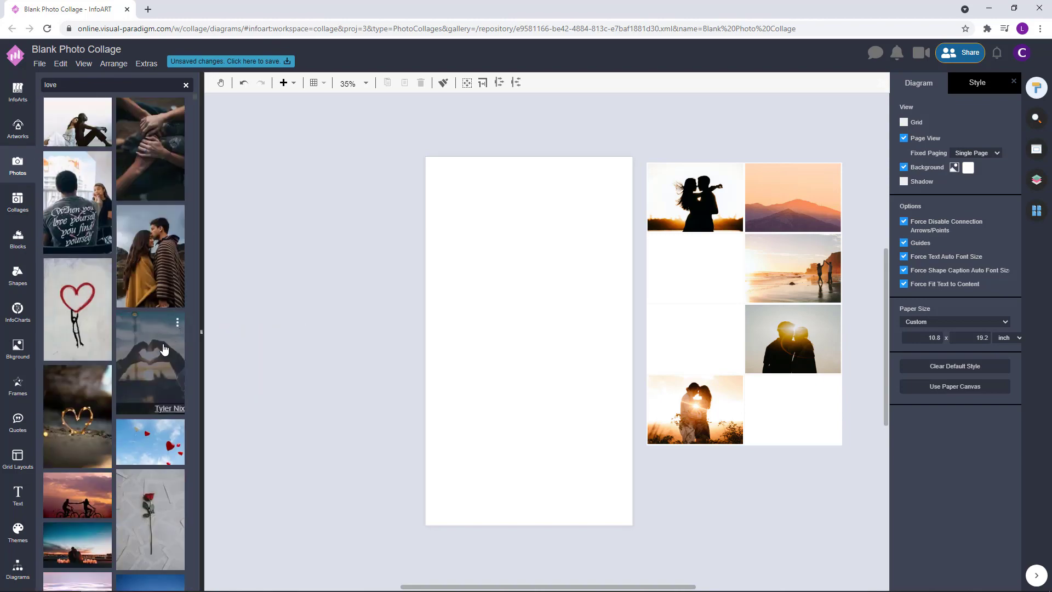
drag(99, 412, 689, 272)
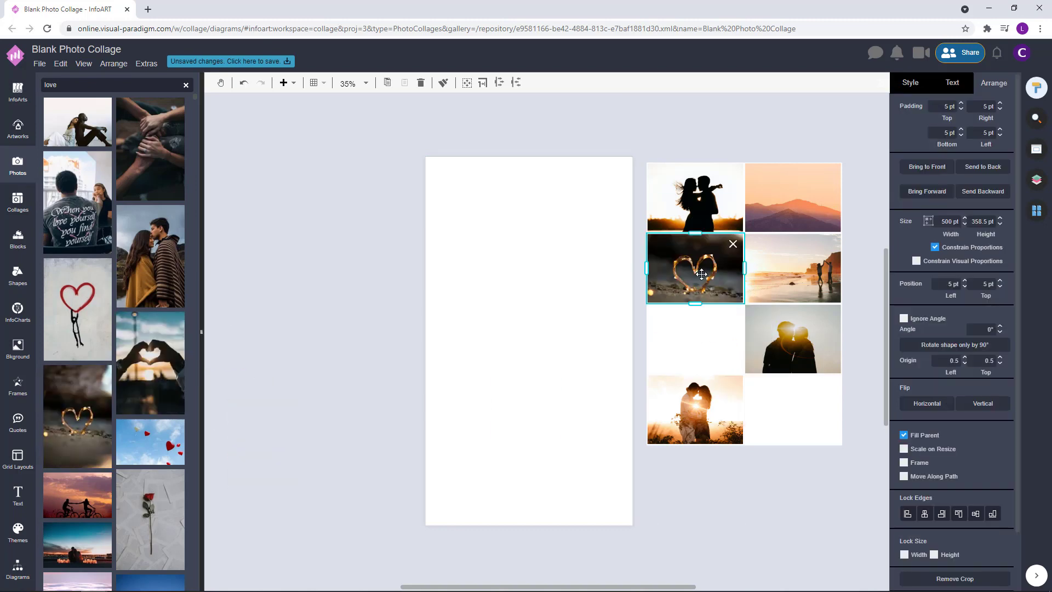
click(342, 267)
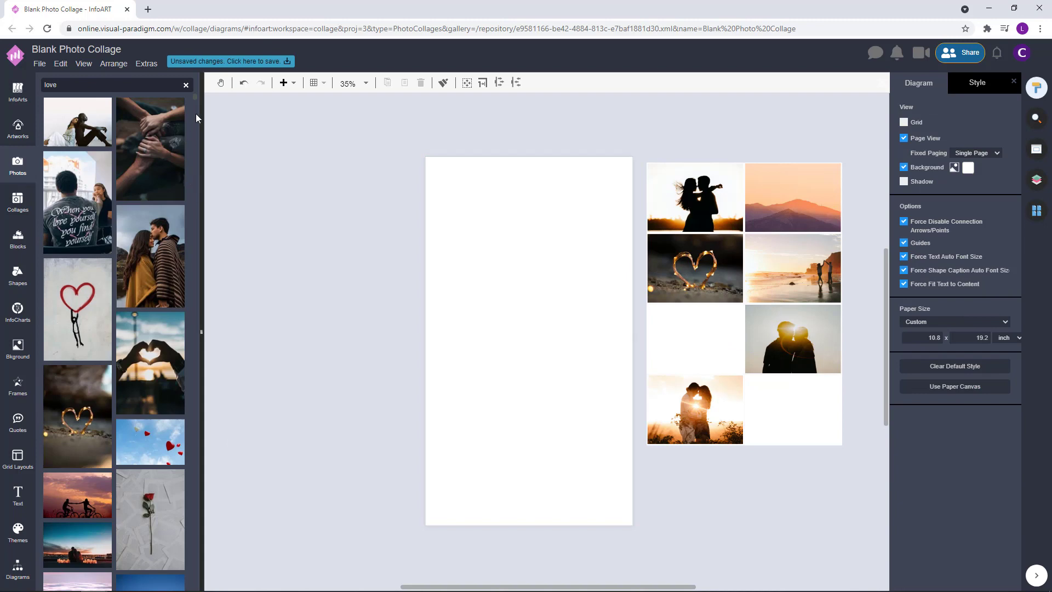
Step: Place the photo of hands forming a heart around the sun in the third-row left cell
scroll(195, 100, down, 10)
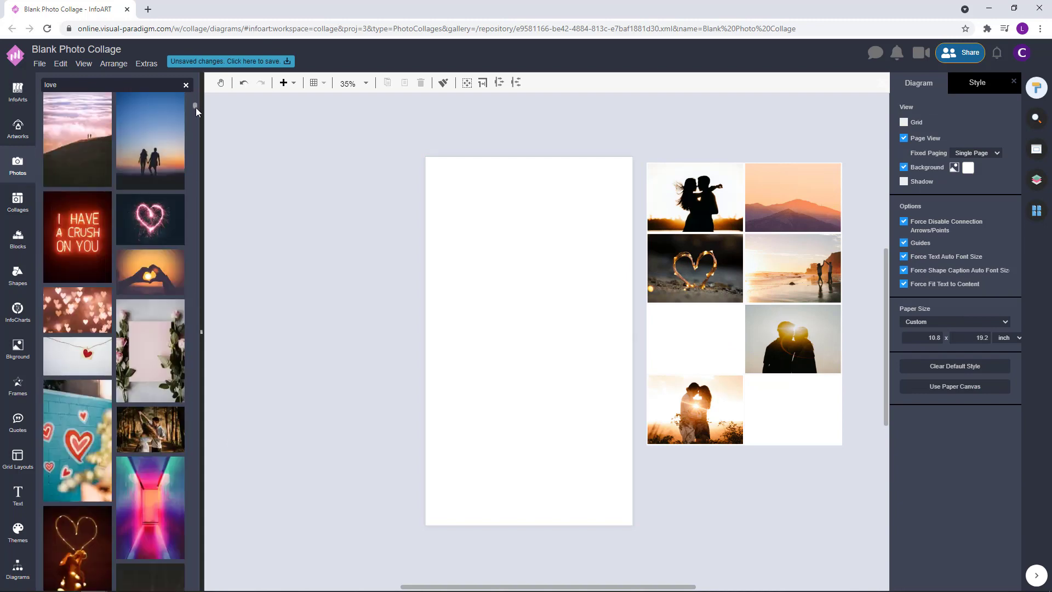
scroll(195, 107, down, 1)
drag(149, 243, 695, 339)
click(361, 339)
drag(357, 388, 353, 380)
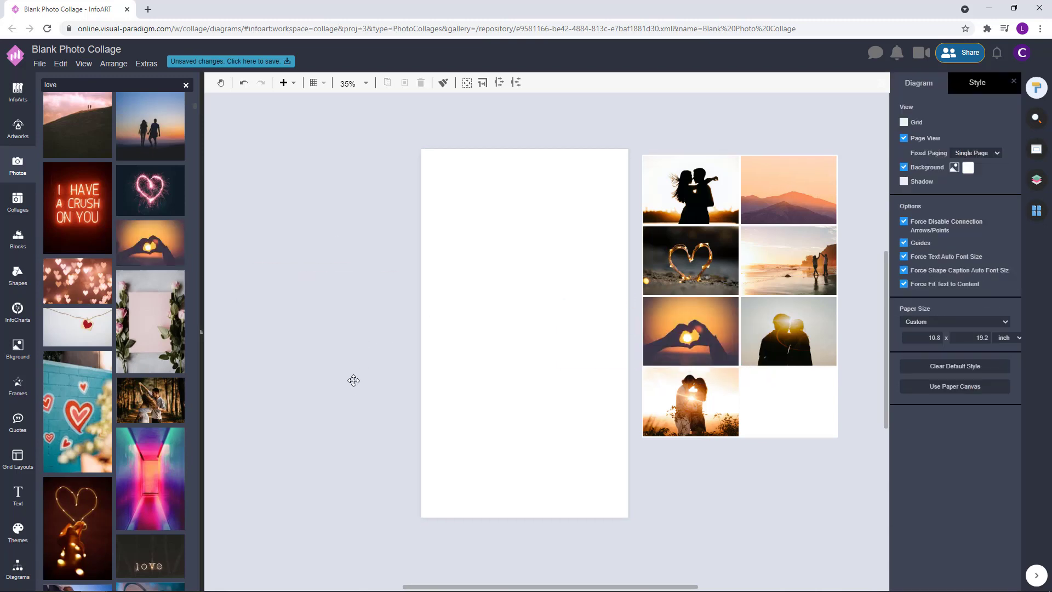
Step: Place the dark photo of the silhouette on a hilltop in the grid's bottom-right cell
drag(194, 106, 195, 119)
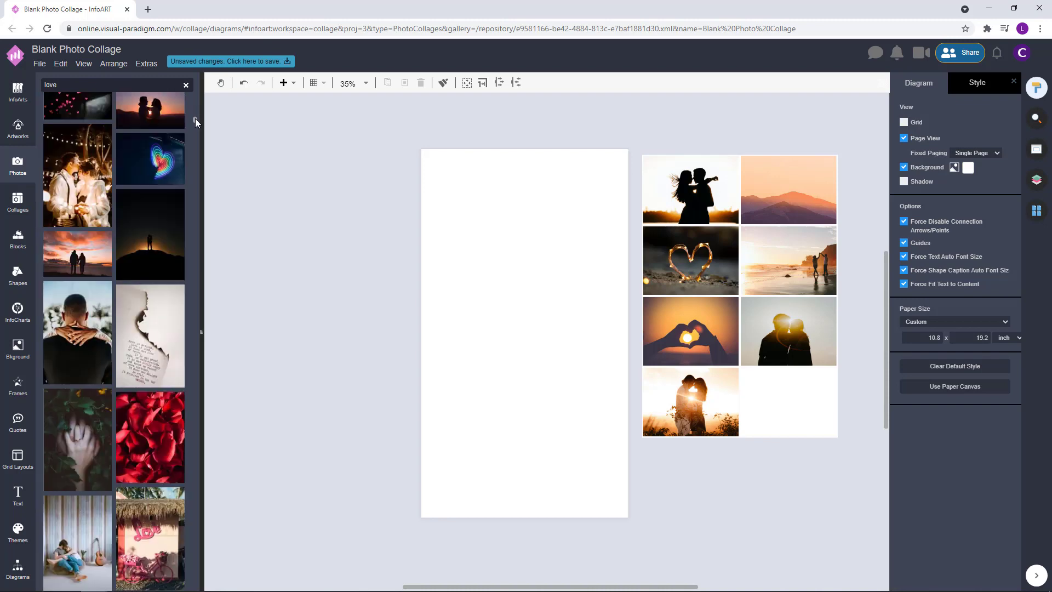
drag(150, 236, 783, 474)
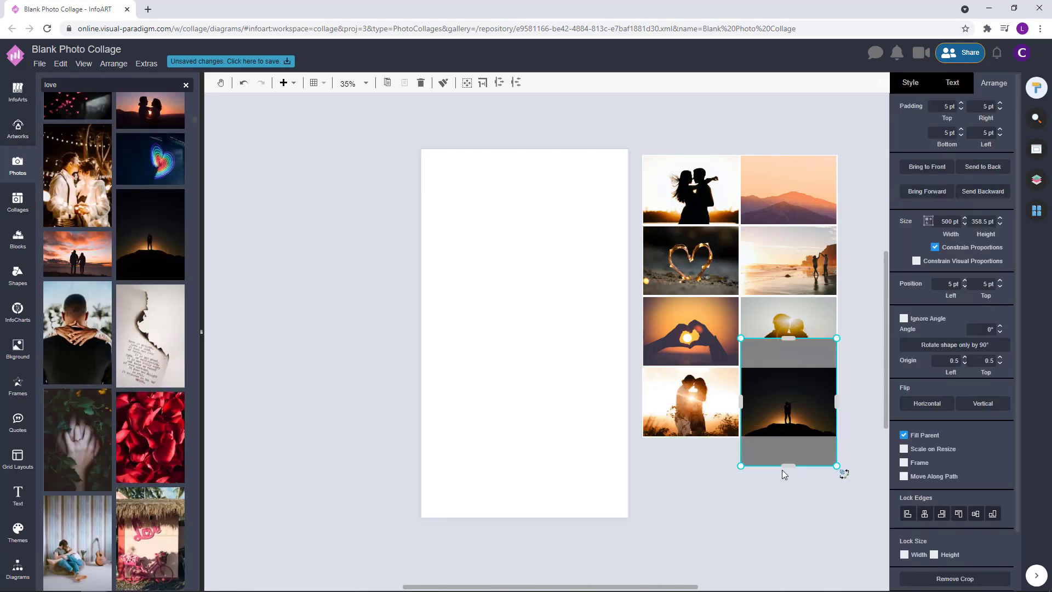
click(745, 515)
Step: Move the whole photo grid onto the upper part of the blank page, leaving empty space below it
click(624, 189)
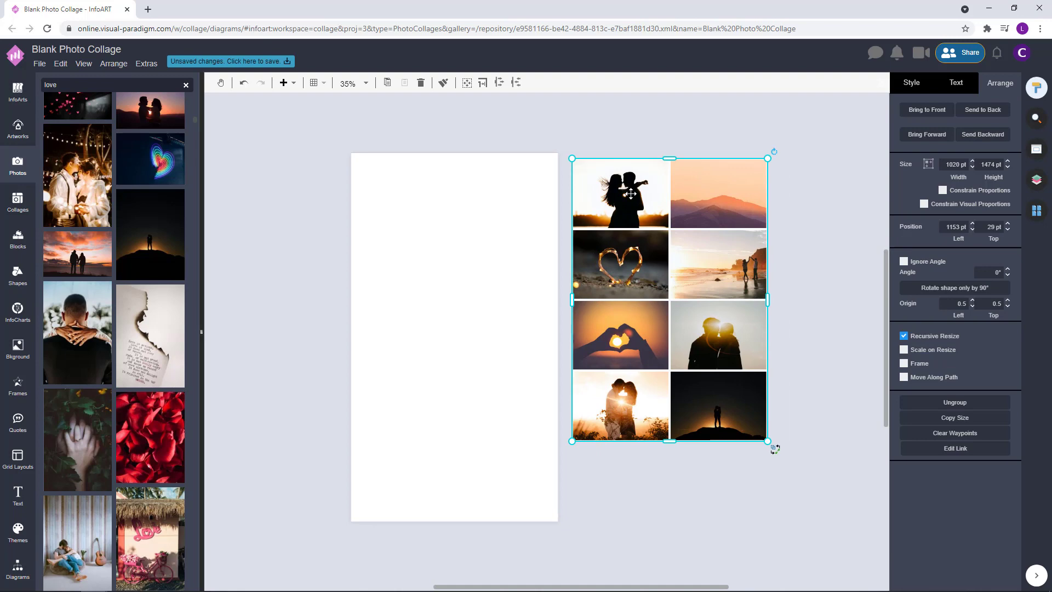
drag(631, 193, 415, 194)
click(715, 272)
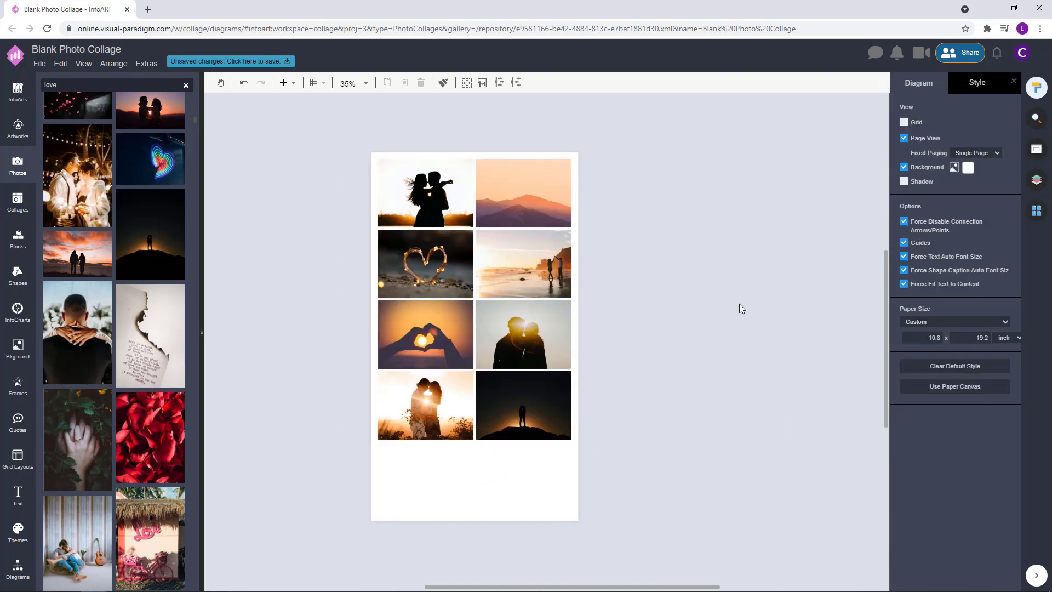
drag(727, 267, 682, 263)
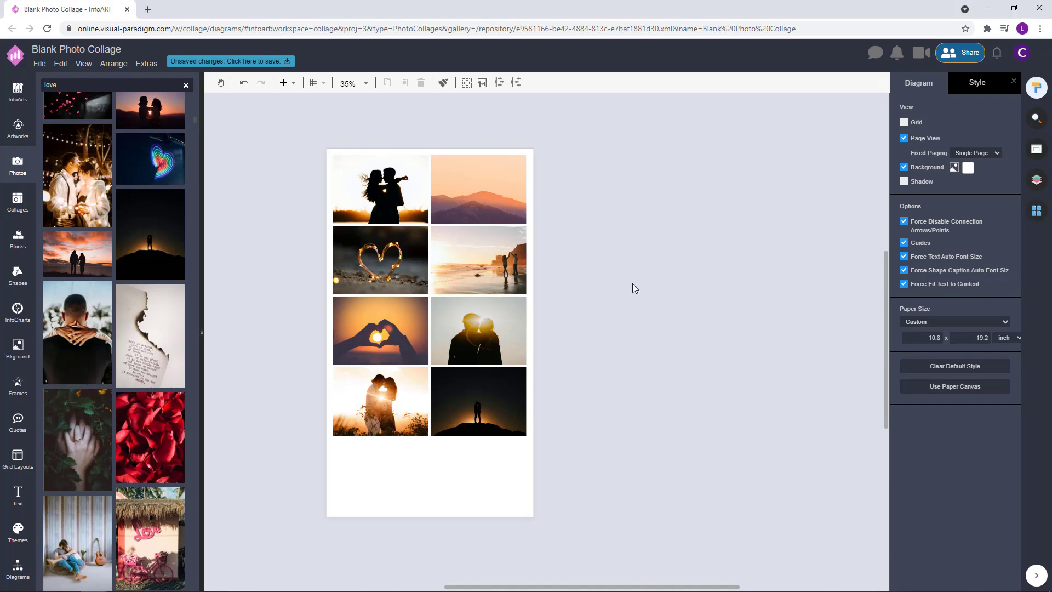
Step: Add a text box about 646 pt wide and 170 pt high on the empty canvas beside the page
double_click(608, 259)
drag(617, 265, 733, 275)
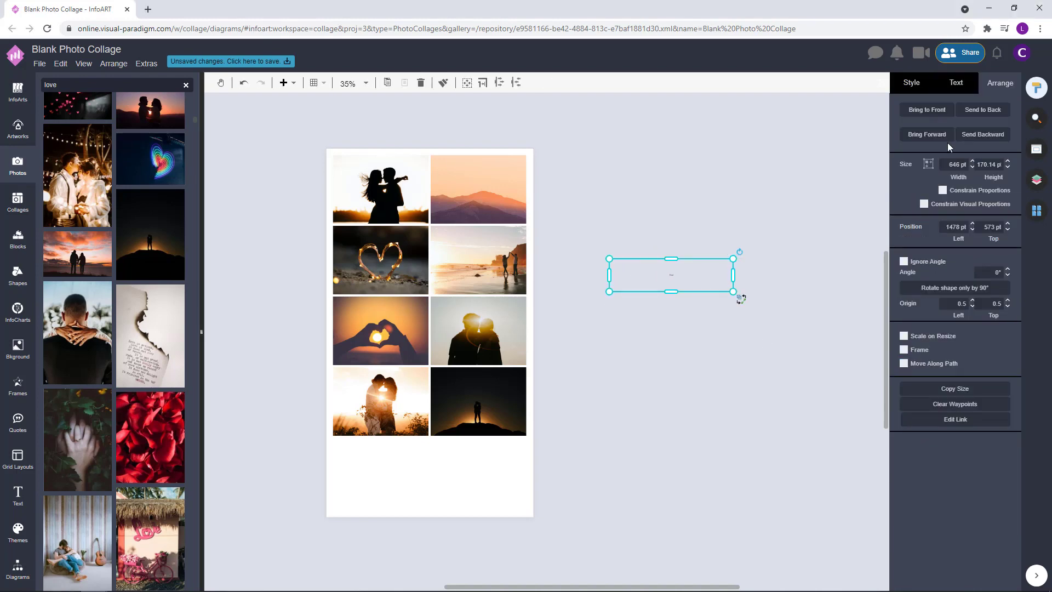
click(965, 82)
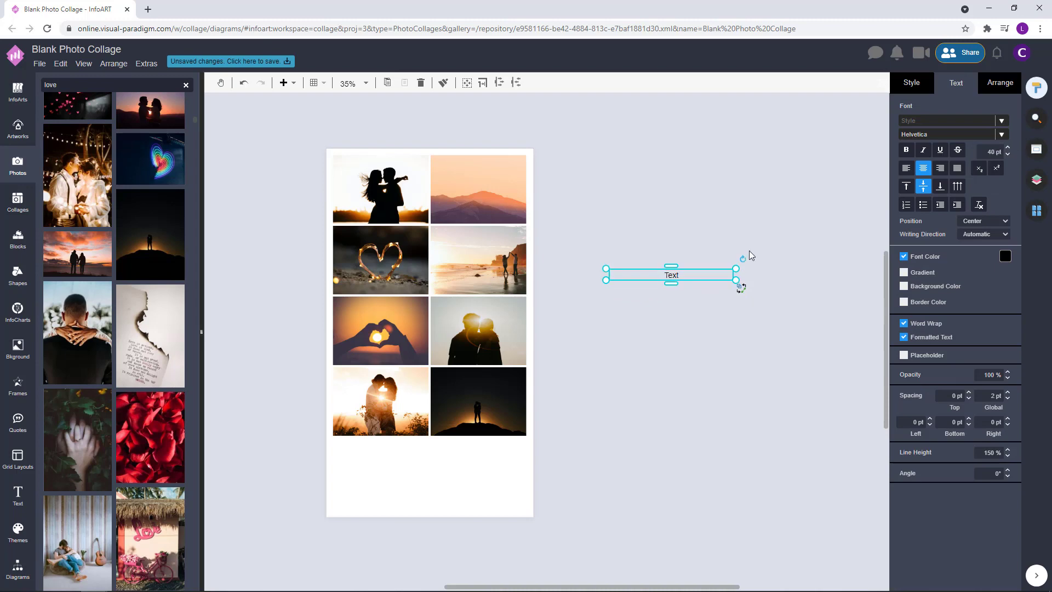
click(711, 270)
click(698, 271)
Step: Set the placeholder text's font size to 60 pt and shift the text box slightly down
drag(984, 153, 1039, 152)
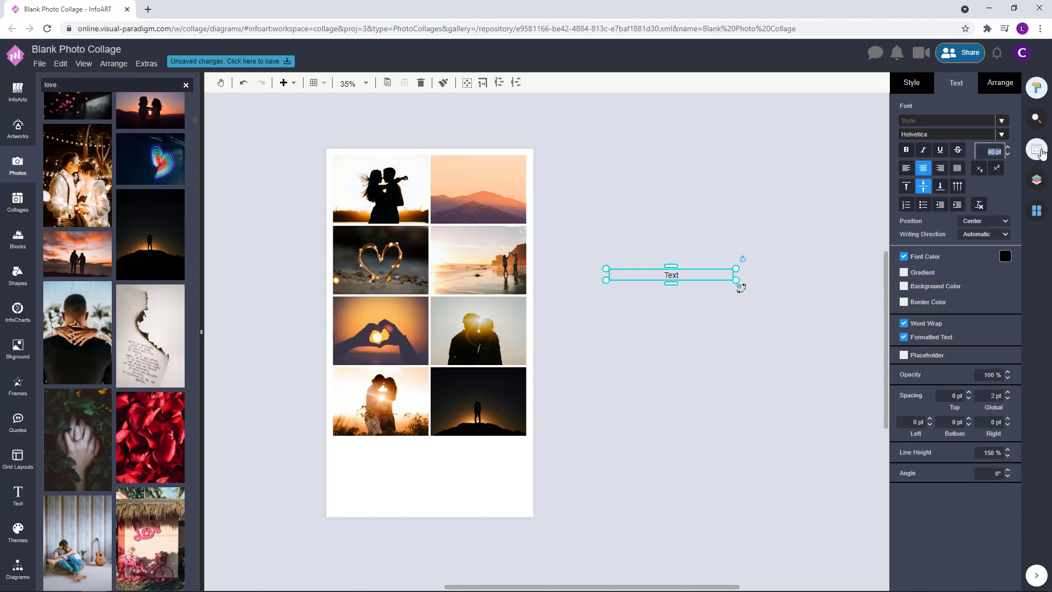
text(60)
key(Return)
click(714, 188)
drag(691, 276, 685, 324)
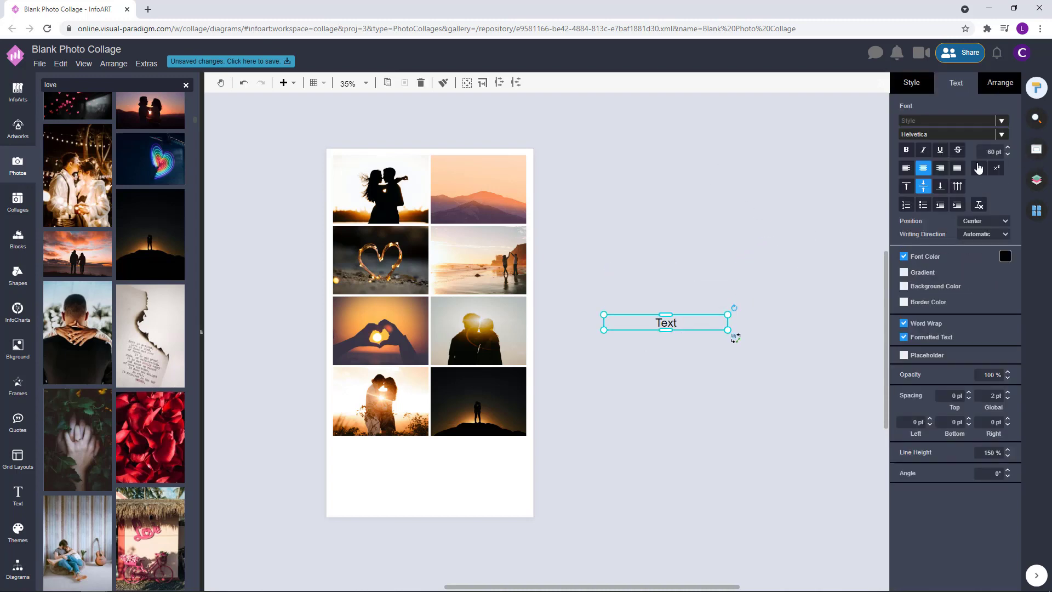
Step: Increase the placeholder text's font size to 80 pt
drag(984, 153, 1016, 153)
click(708, 331)
drag(708, 332, 695, 329)
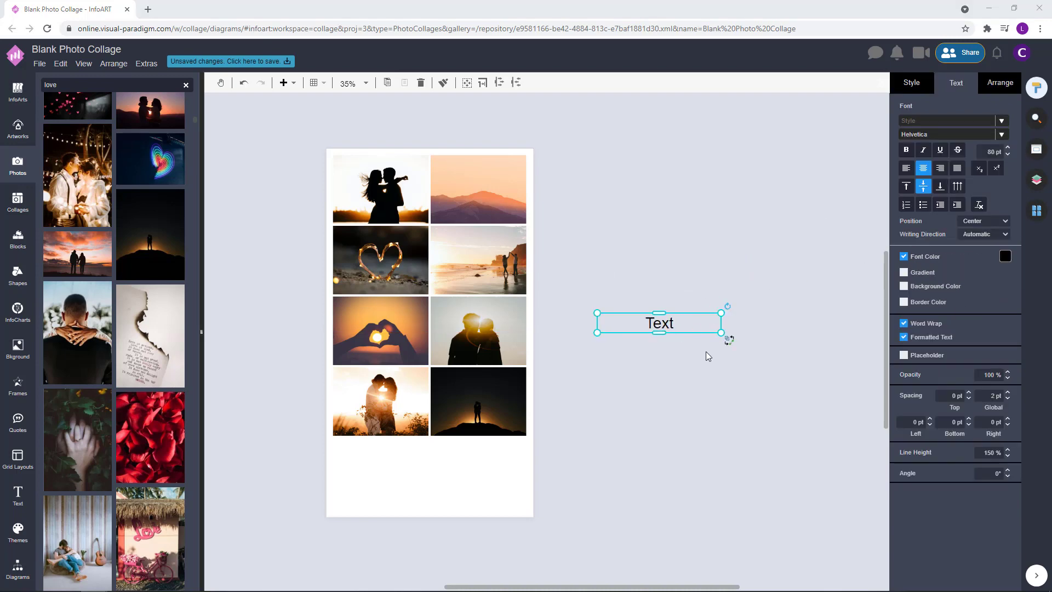
Step: Replace the placeholder text with "Every sunset brings the promise of a new down."
double_click(693, 322)
text(Every)
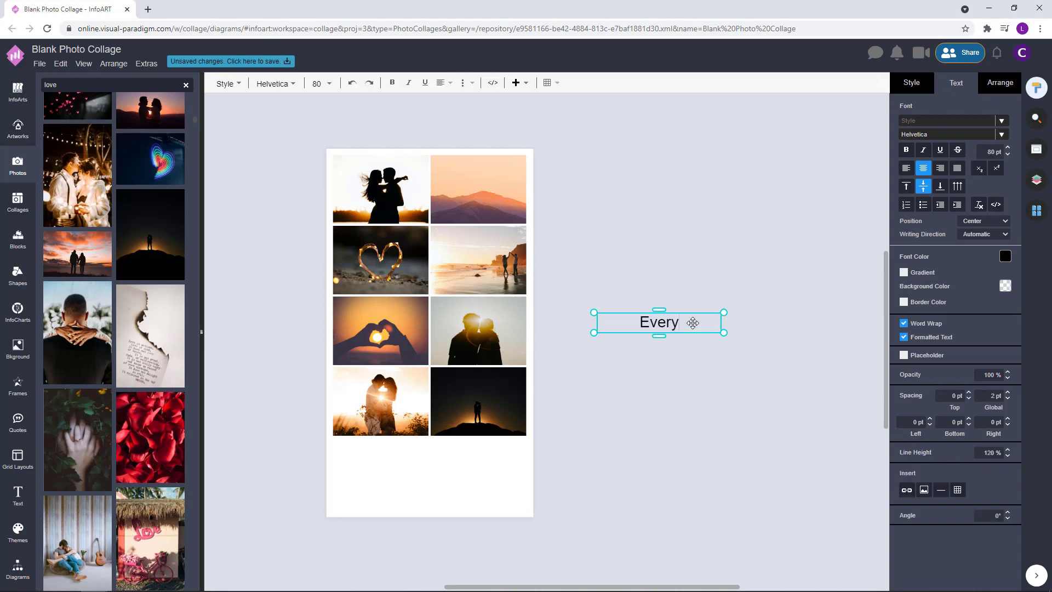
text( sunset br)
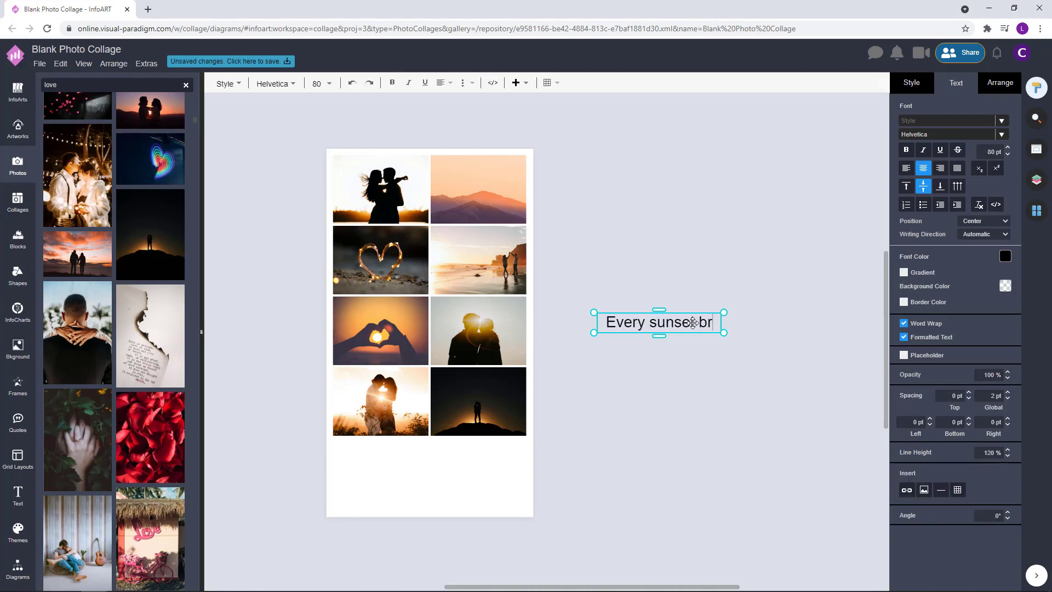
text(ings the promise og)
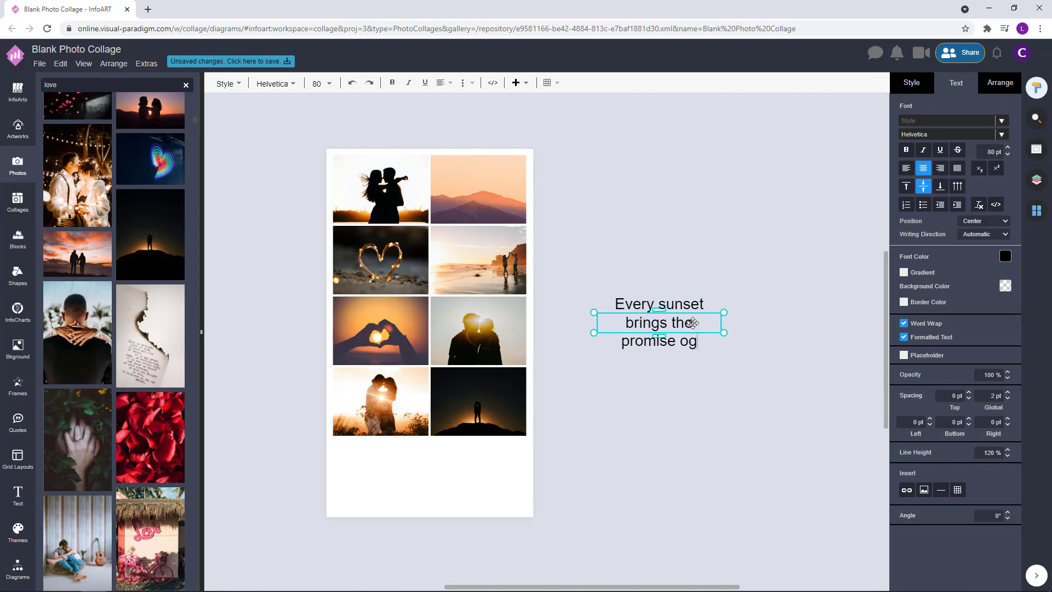
key(BackSpace)
text(f a)
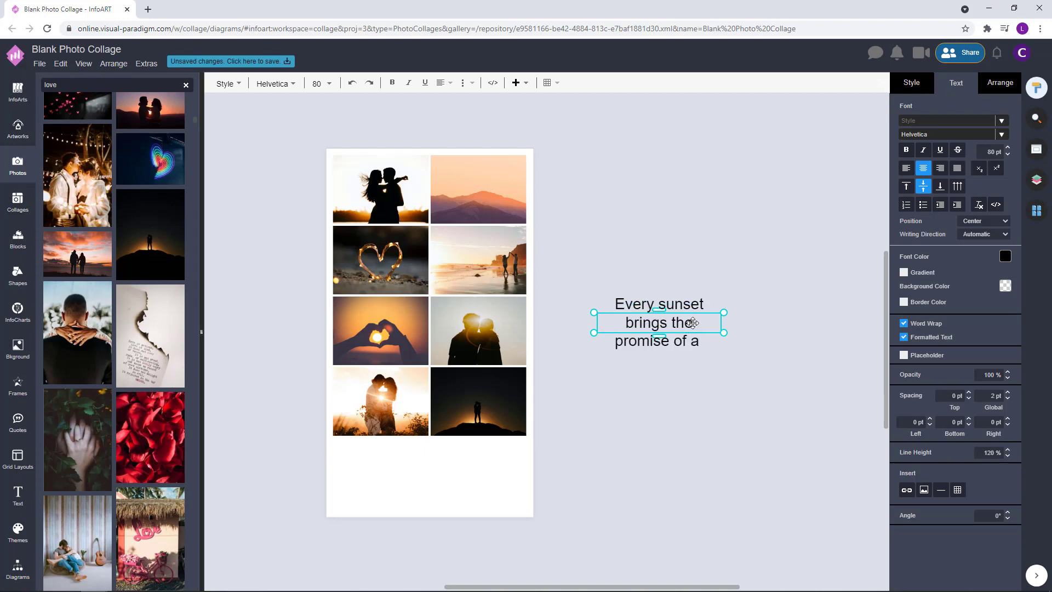
text( new down)
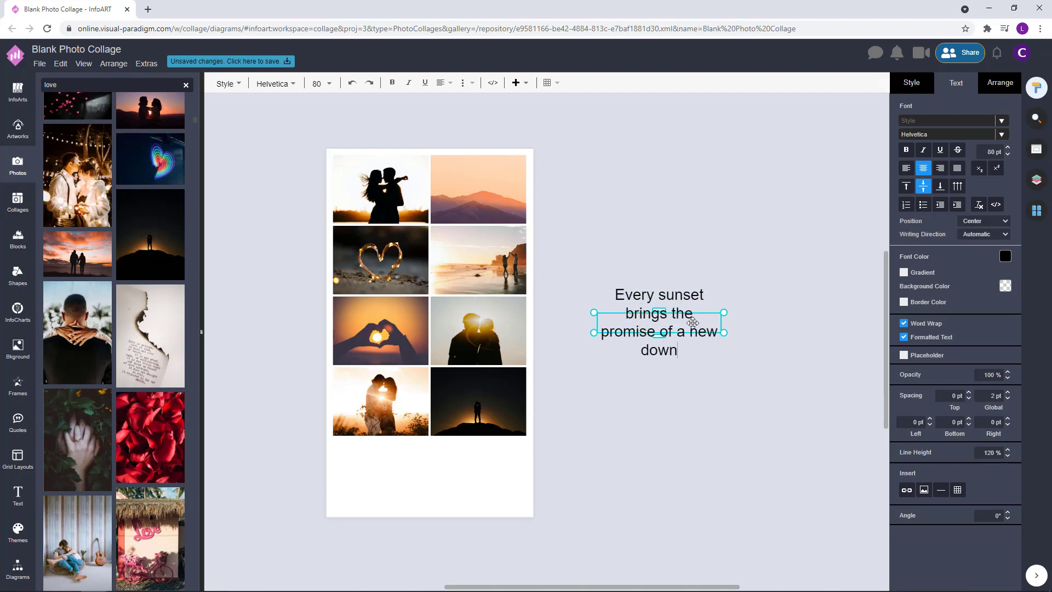
text(.)
click(753, 284)
Step: Widen the quote's text box so the sentence wraps onto two lines, and reduce its height to fit
click(683, 310)
drag(722, 322, 731, 319)
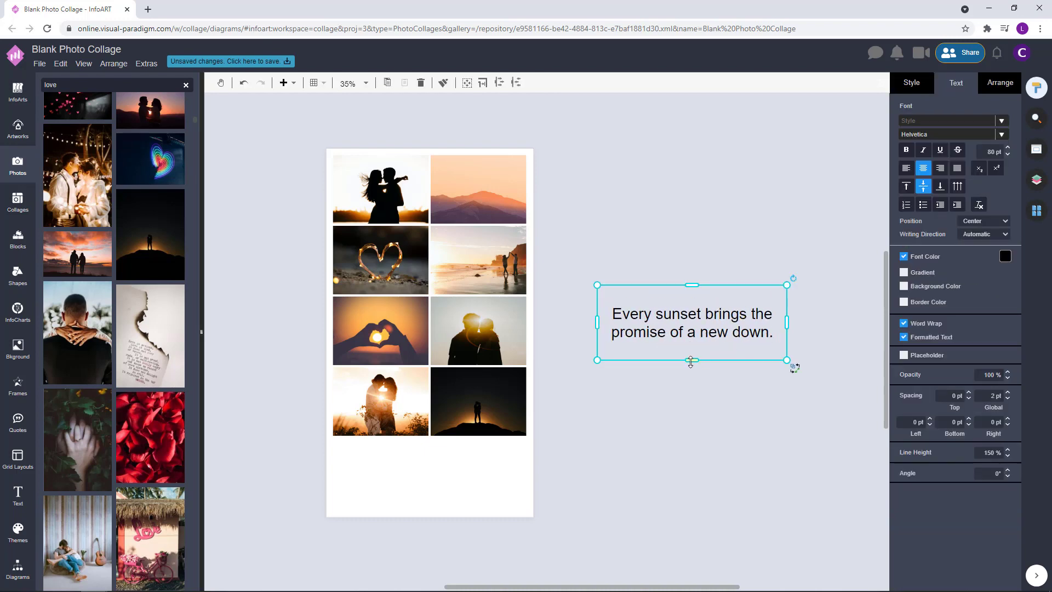
drag(692, 363, 692, 326)
Step: Set the quote's line height to 100 %
double_click(758, 295)
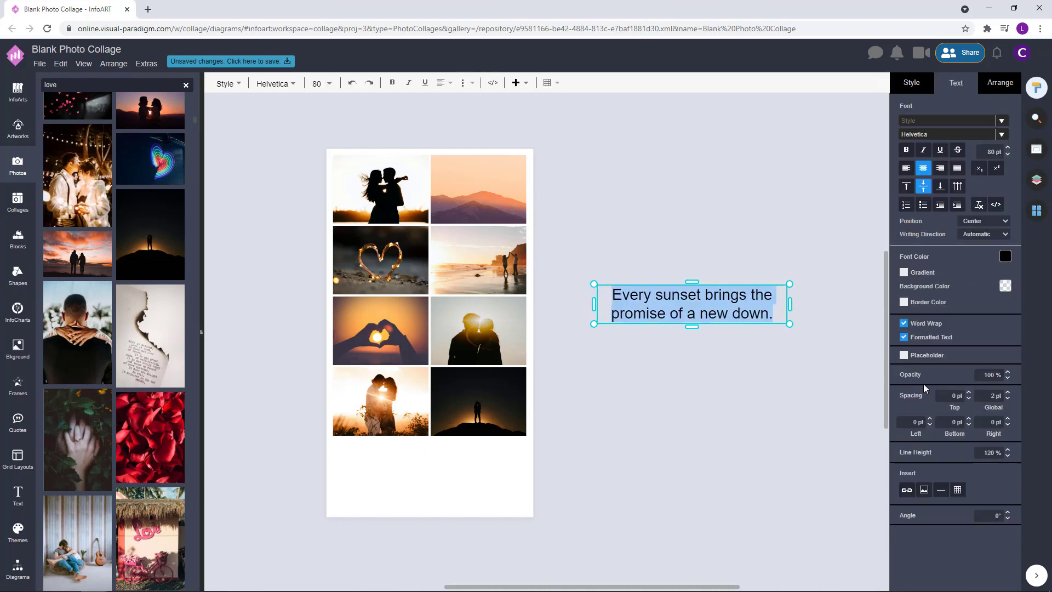
click(1008, 456)
click(716, 416)
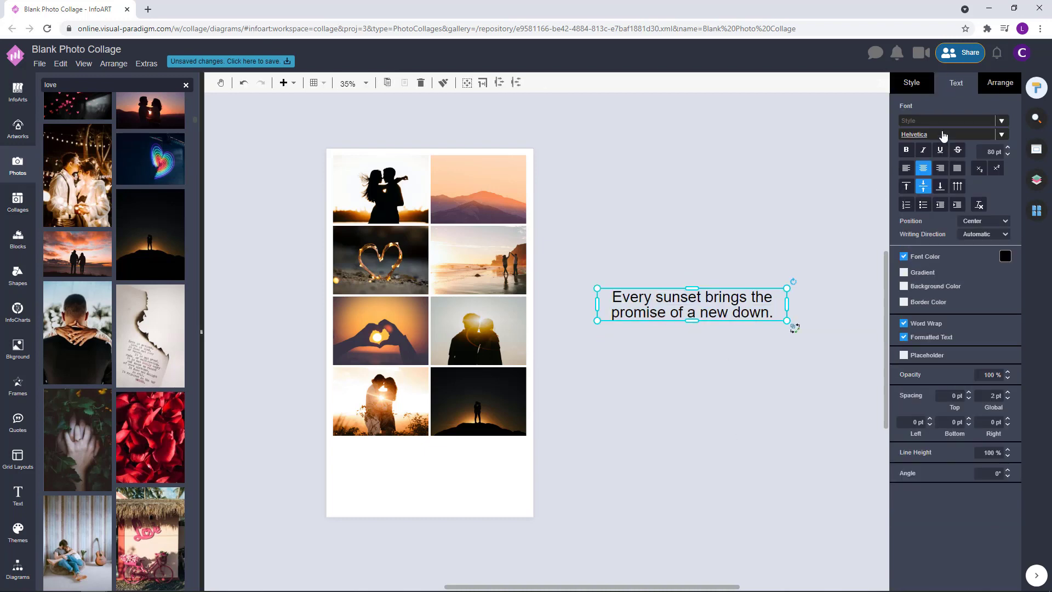
Step: Change the quote's font to Playfair Display and make it italic
click(946, 133)
text(play)
click(874, 331)
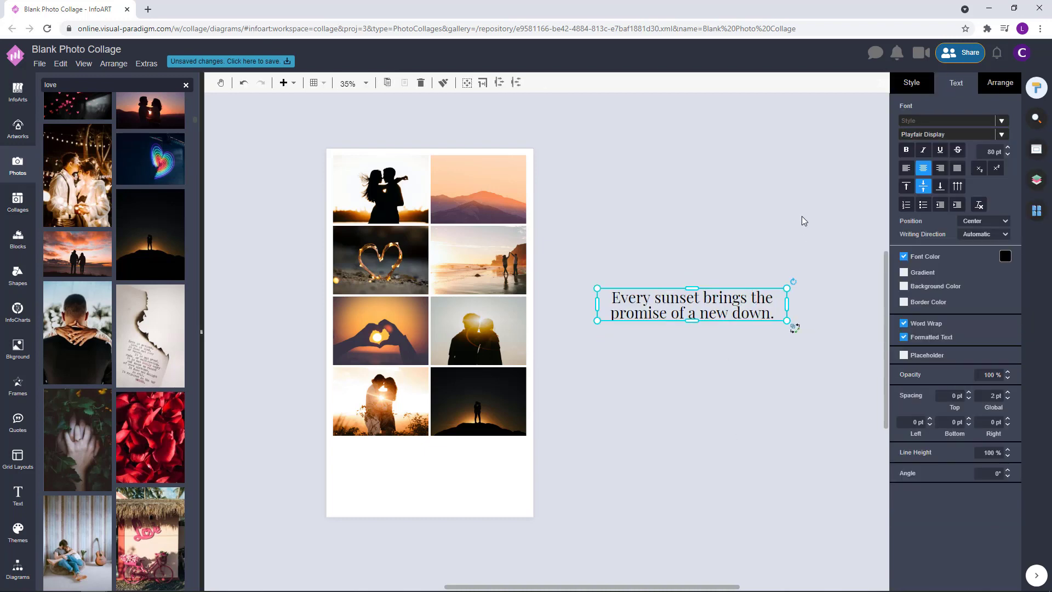
click(926, 151)
click(791, 197)
Step: Set the quote's line height to 110 %
double_click(777, 299)
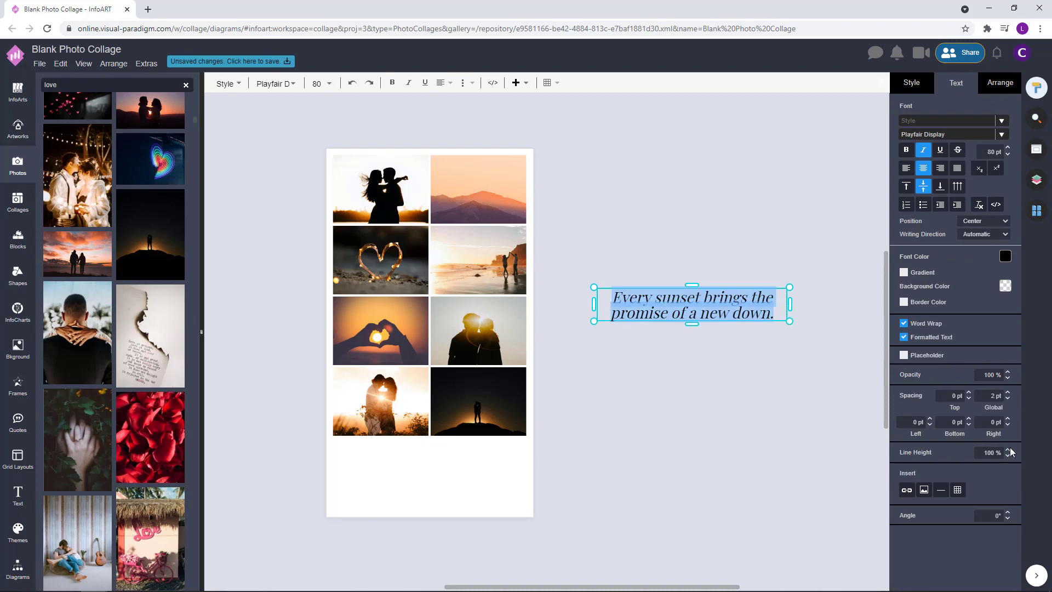
click(1008, 449)
click(725, 254)
Step: Move the quote onto the page below the photo grid and set its font size to 70 pt
drag(731, 301, 473, 464)
click(1000, 153)
text(7)
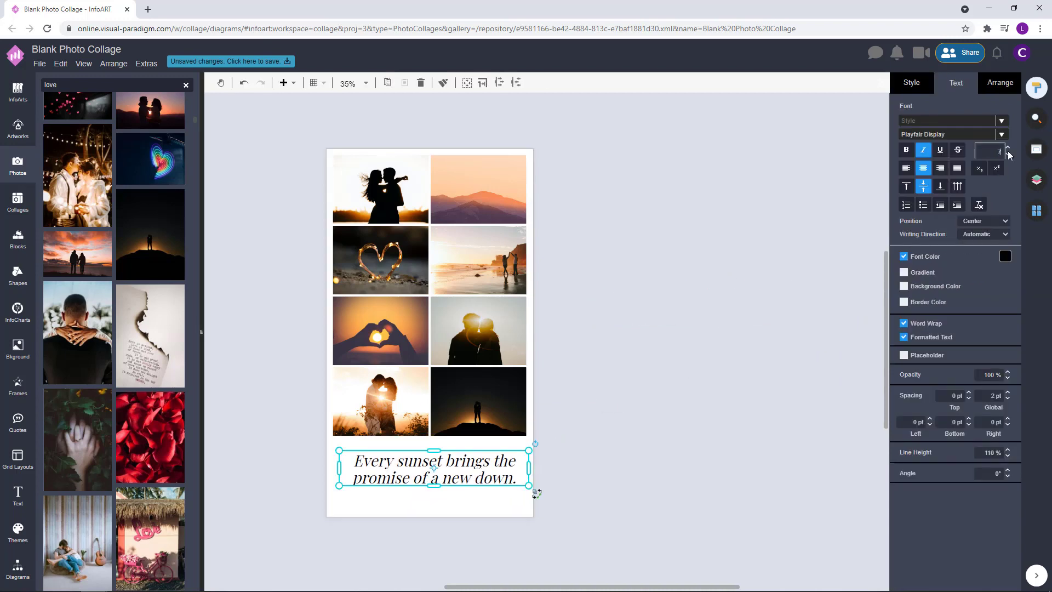
text(0)
click(538, 475)
Step: Narrow the quote's text box around its two lines and centre it horizontally beneath the photo grid
click(476, 468)
drag(529, 467, 498, 470)
drag(475, 470, 485, 476)
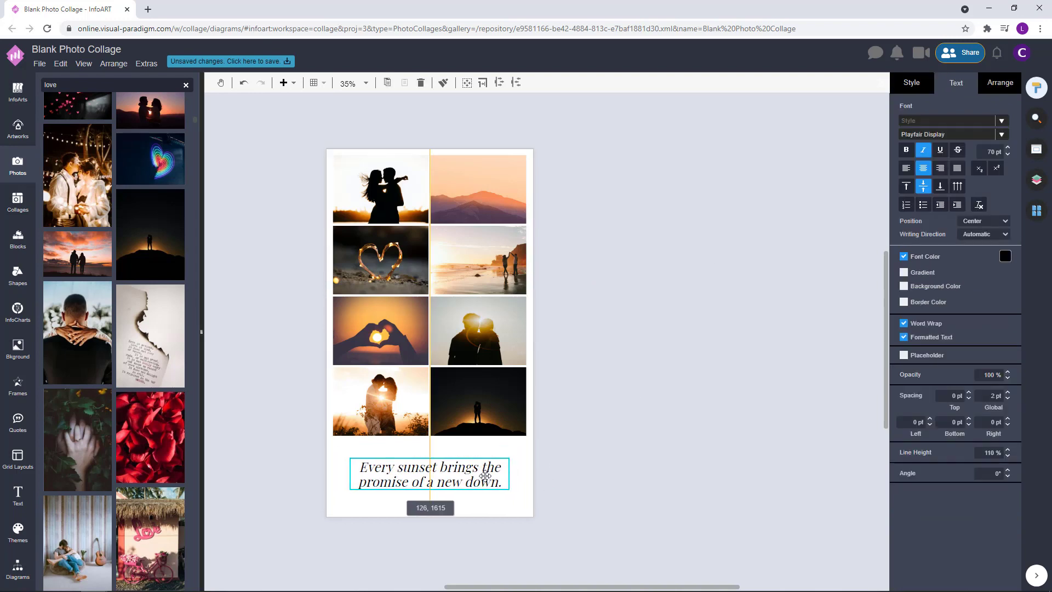
click(655, 386)
click(525, 464)
click(656, 423)
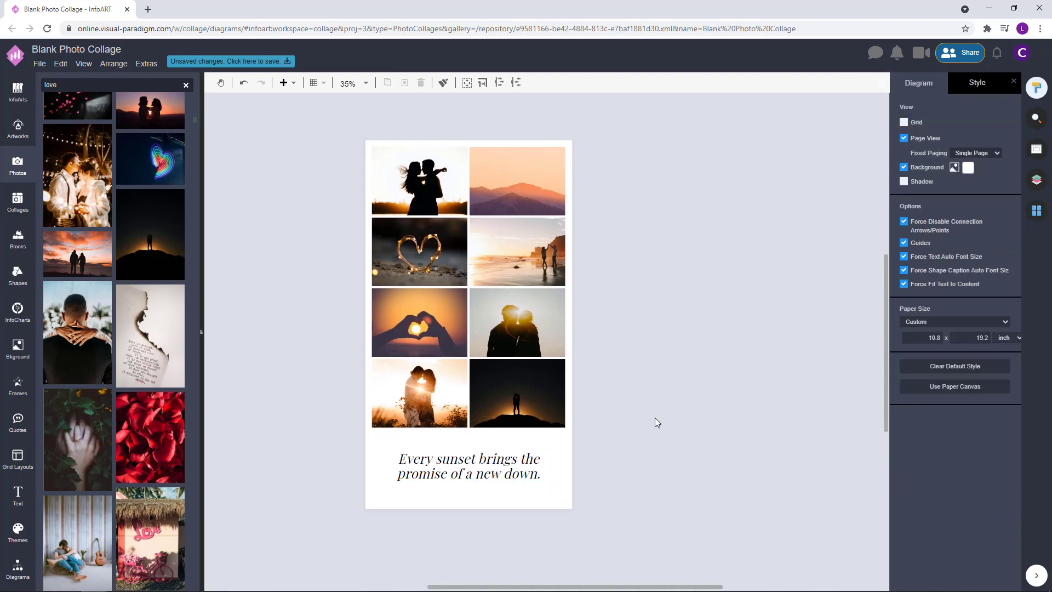
Step: Set the quote's line height to 115 %
click(487, 470)
key(F2)
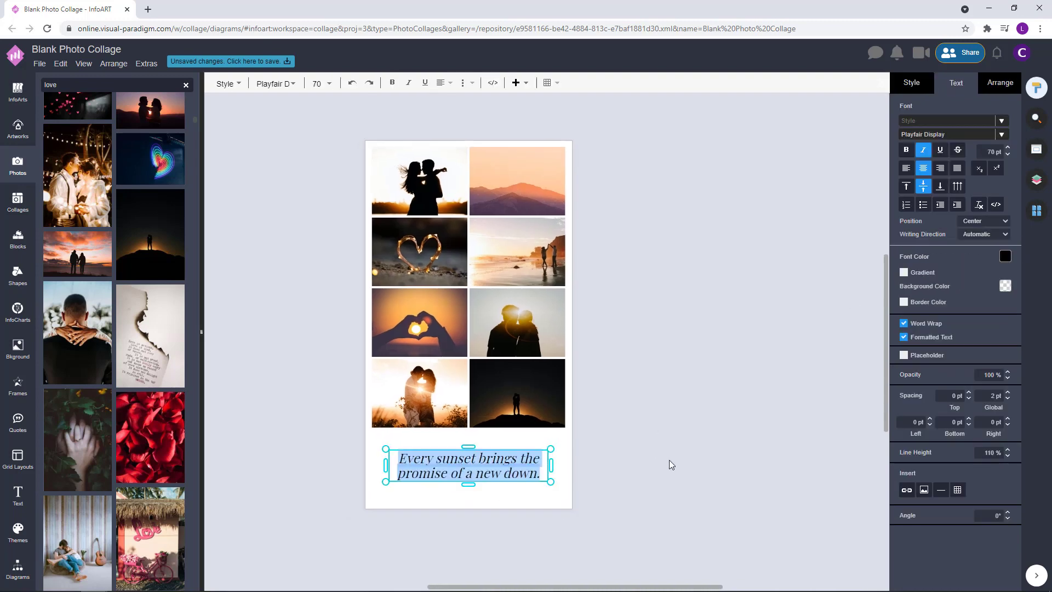
drag(980, 454, 1012, 454)
text(115)
click(754, 457)
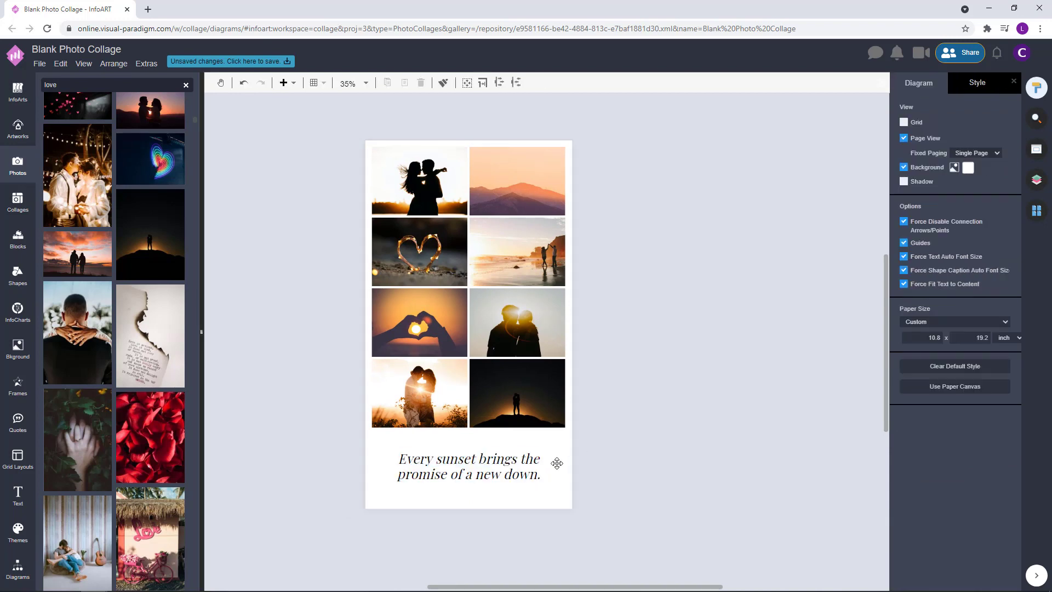
Step: Duplicate the sunset quote and place the copy beside the page's lower edge
click(518, 472)
drag(510, 466, 702, 477)
click(585, 453)
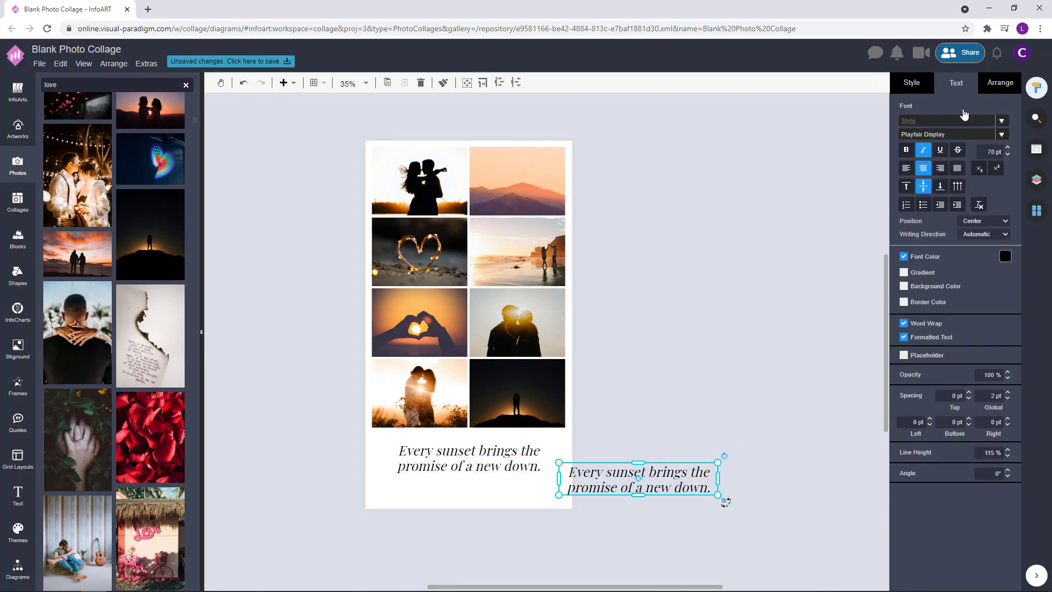
Step: Reduce the copied quote's font size to 30 pt
click(983, 150)
text(20)
key(Return)
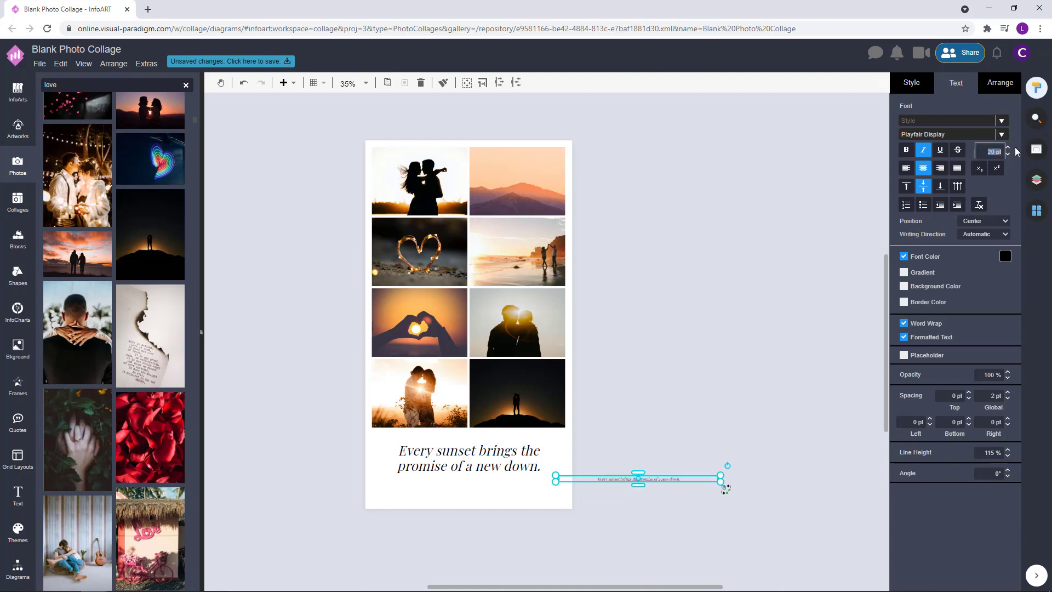
text(30)
click(767, 344)
Step: Replace the copied quote's text with the attribution "- Ralph Waldo Emerson"
click(687, 480)
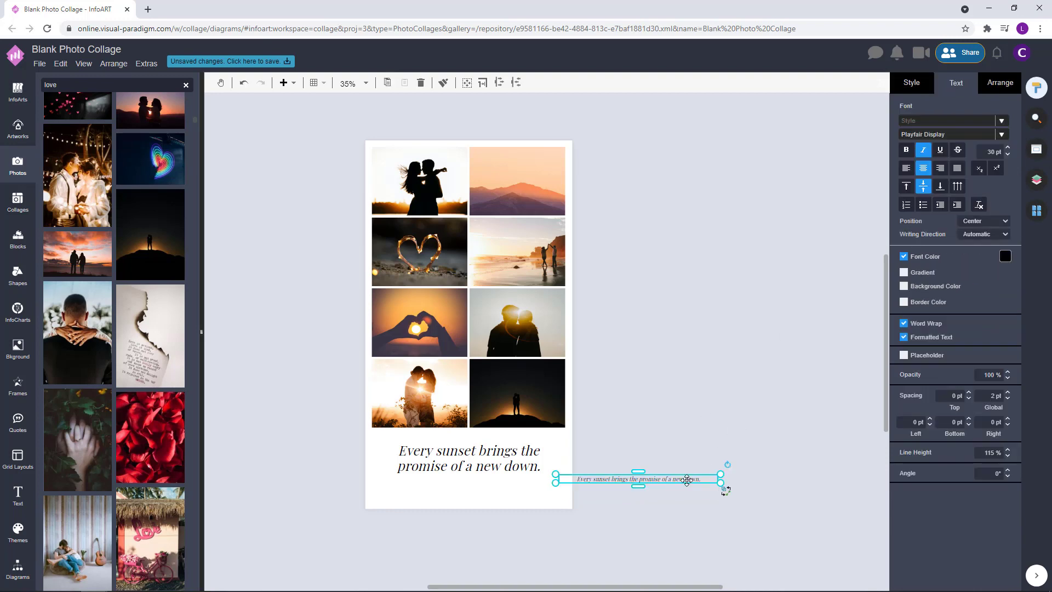
double_click(687, 480)
key(BackSpace)
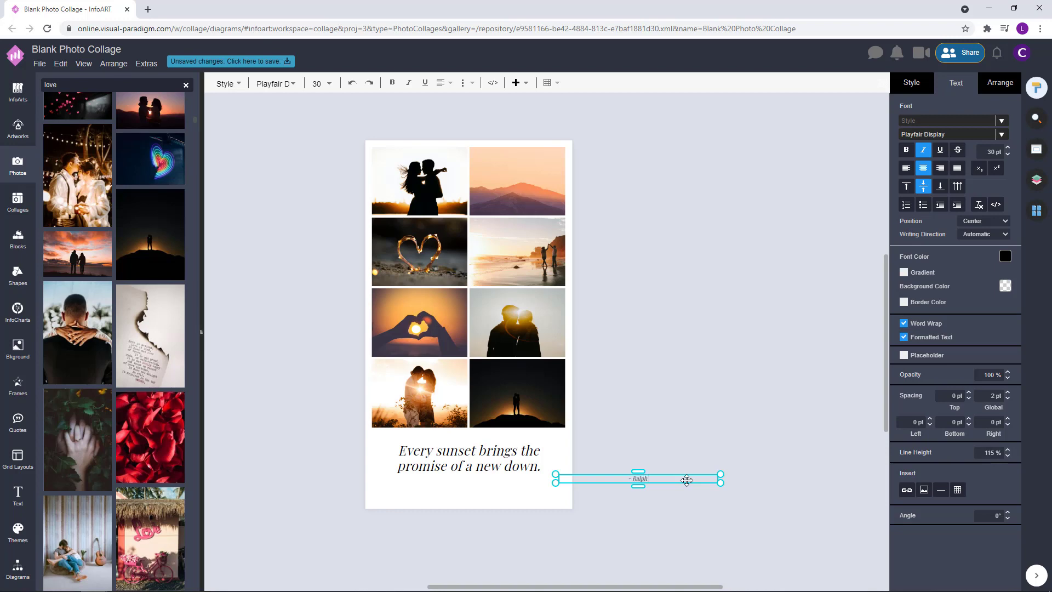
text(- Ralph Waldo Emerson)
click(690, 428)
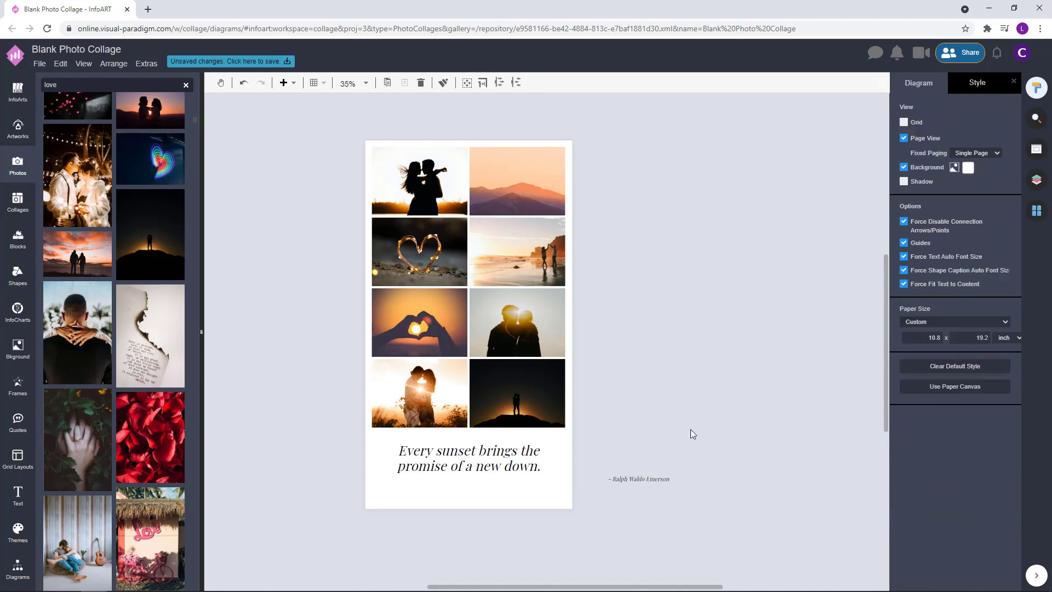
Step: Move the attribution onto the page, centred beneath the quote, and slightly increase its font size
drag(667, 479, 529, 472)
scroll(534, 471, up, 2)
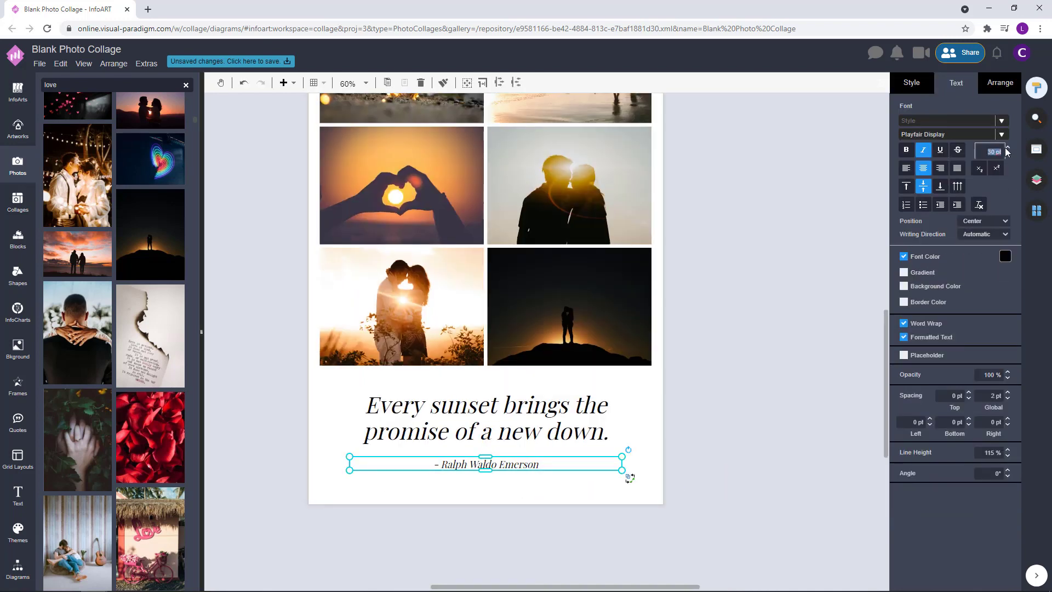
click(775, 336)
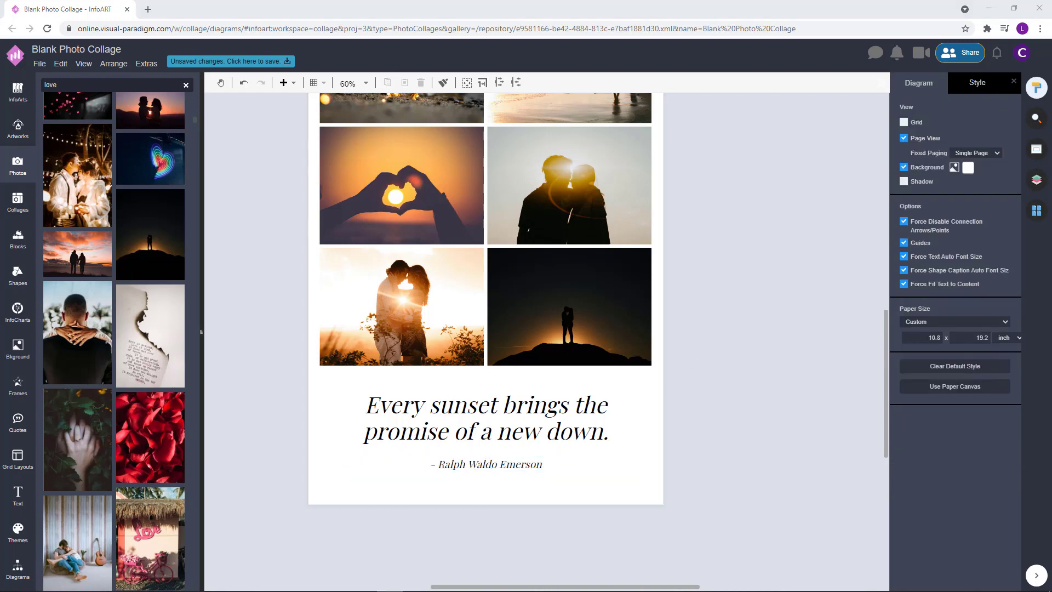
Step: Set the font color of both the quote and its attribution to a very dark, custom reddish brown
click(495, 407)
click(1005, 256)
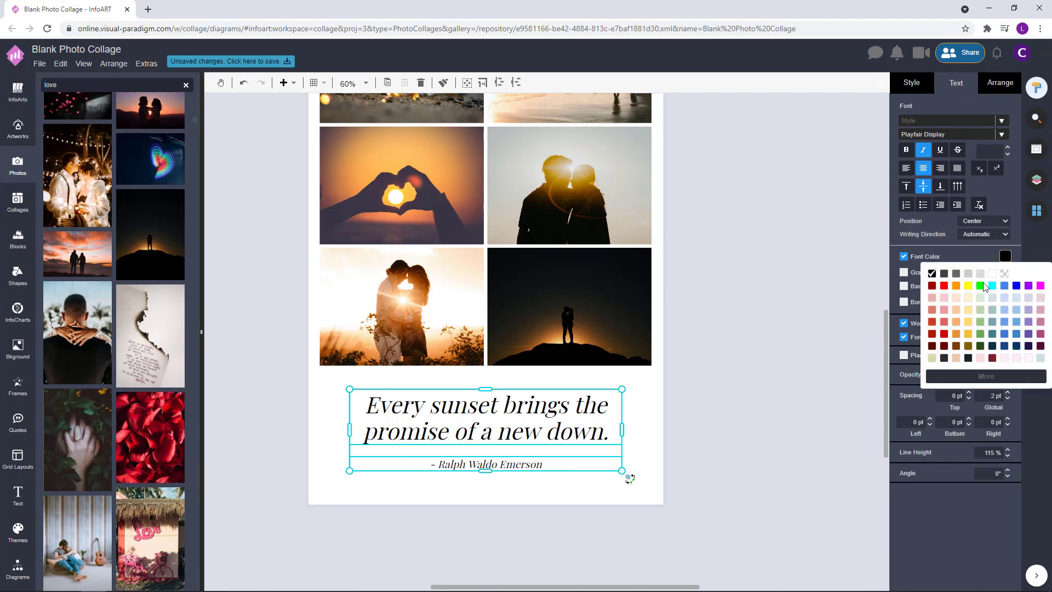
click(959, 363)
click(1005, 256)
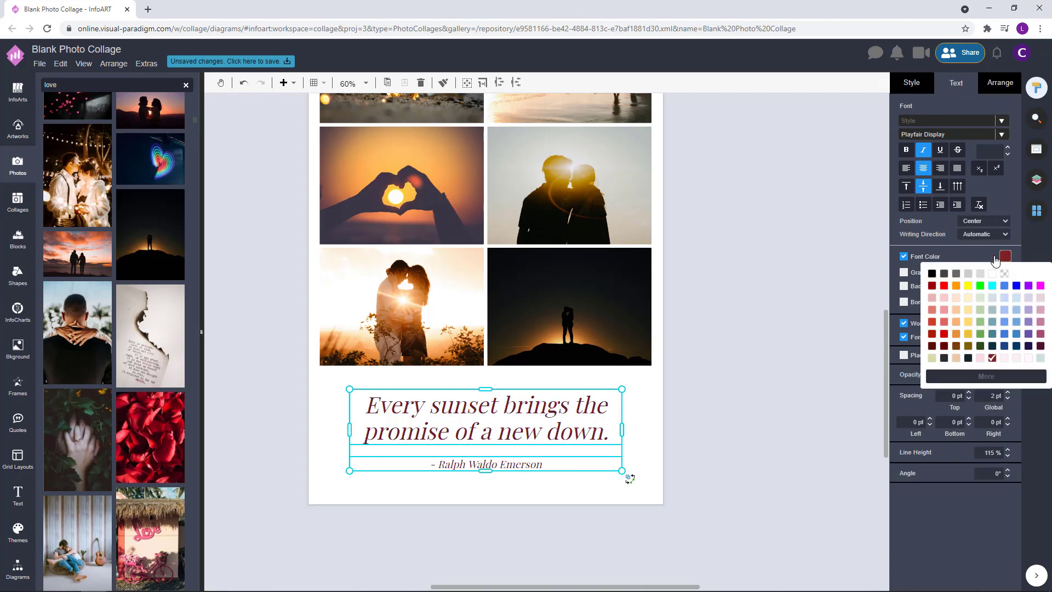
click(956, 376)
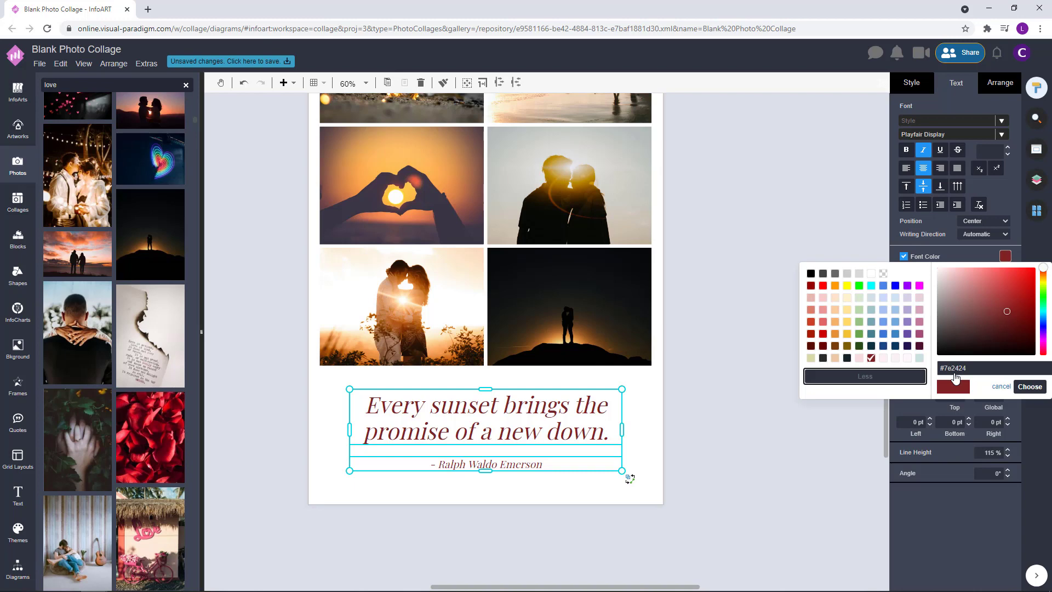
drag(1007, 311, 985, 336)
click(1030, 386)
click(729, 379)
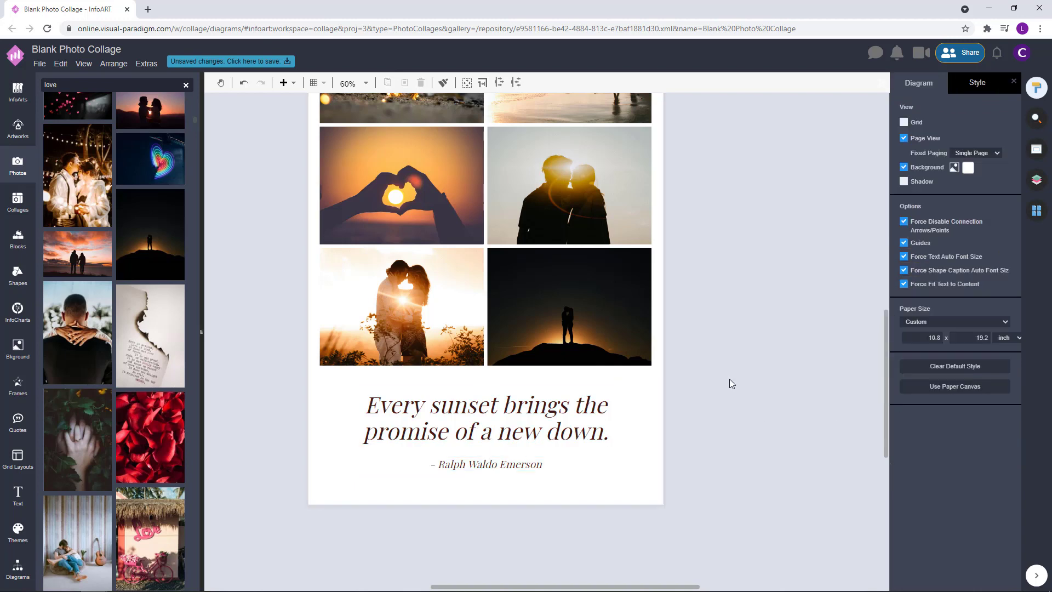
Step: Move the quote and its attribution together slightly down, keeping them centred beneath the photo grid
scroll(756, 364, down, 3)
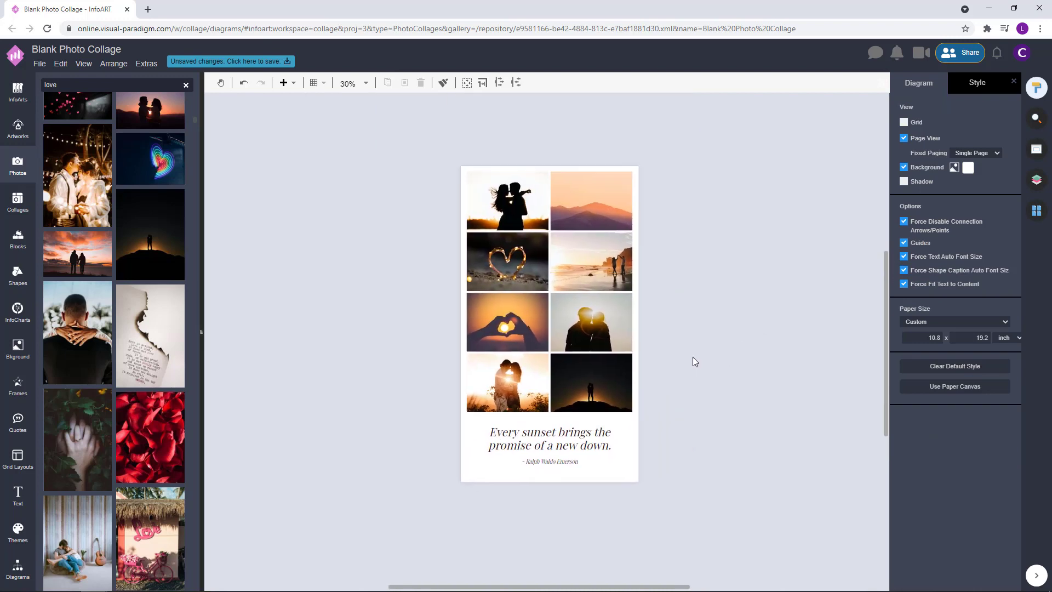
click(565, 446)
shift+click(538, 475)
drag(549, 453, 549, 458)
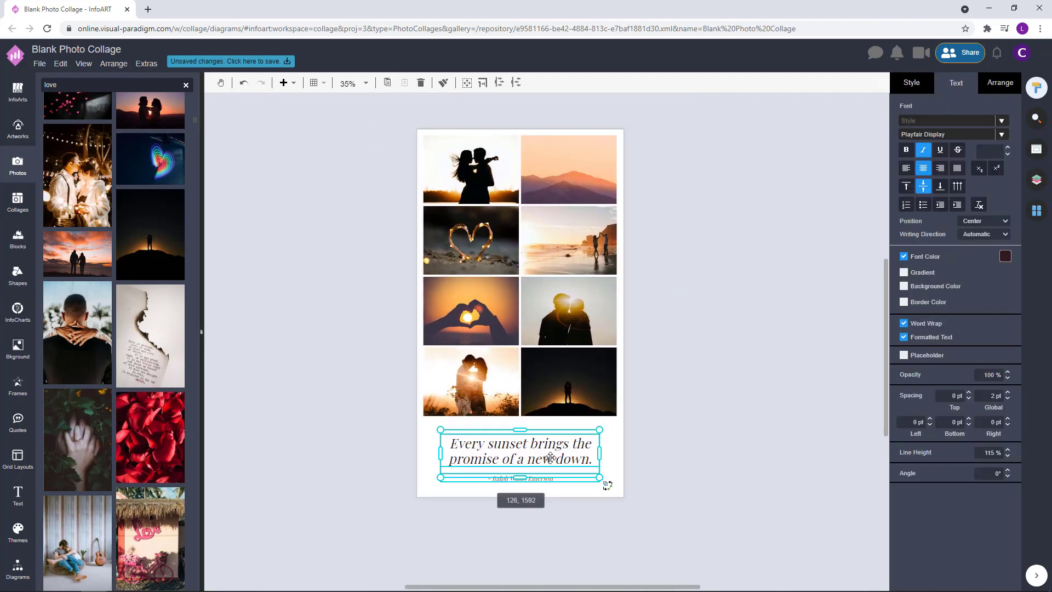
click(666, 415)
drag(464, 158, 464, 165)
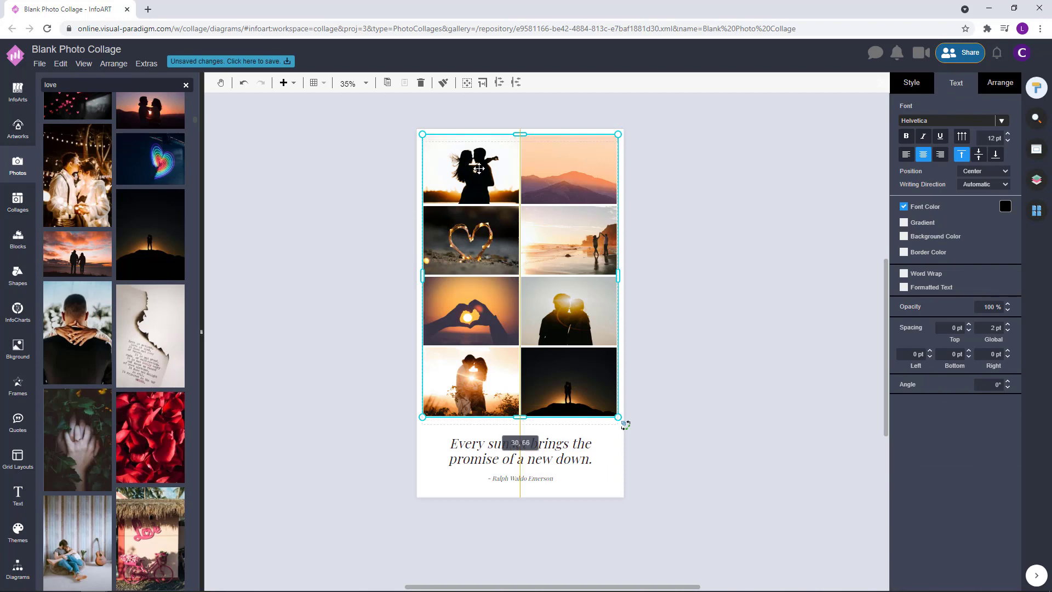
click(694, 401)
key(ctrl+z)
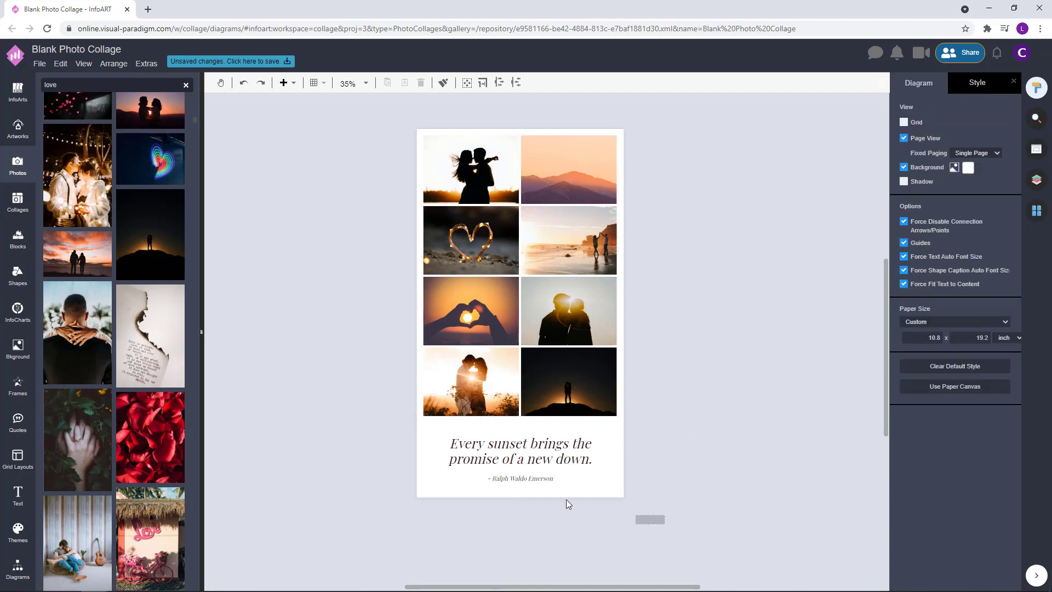
Step: Set the attribution's font size to 35 pt
click(594, 444)
click(727, 408)
click(543, 475)
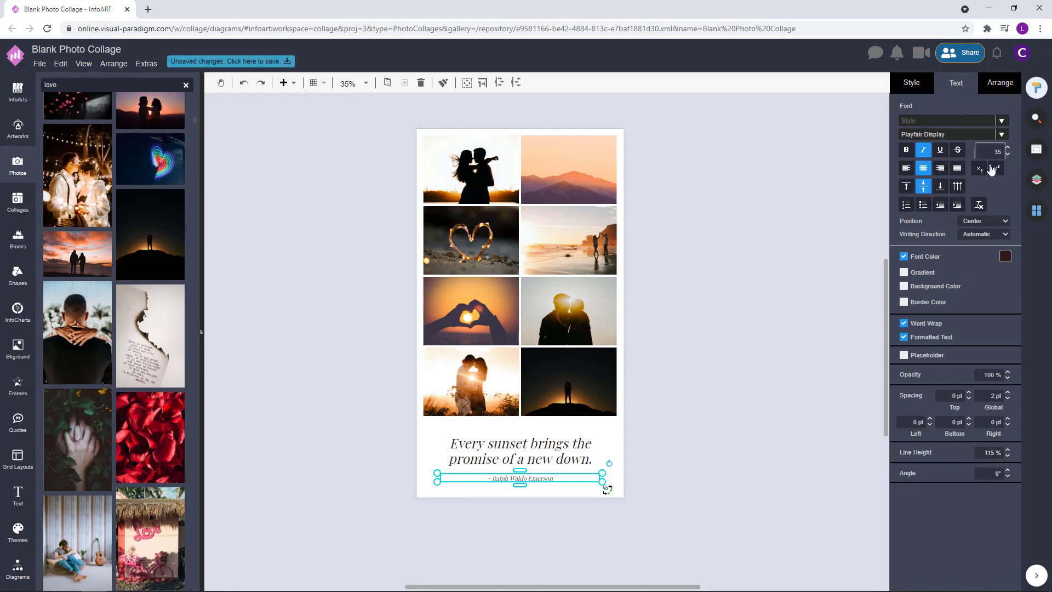
click(790, 298)
Step: Align the quote and attribution on their horizontal centres and nudge both slightly upward
click(542, 477)
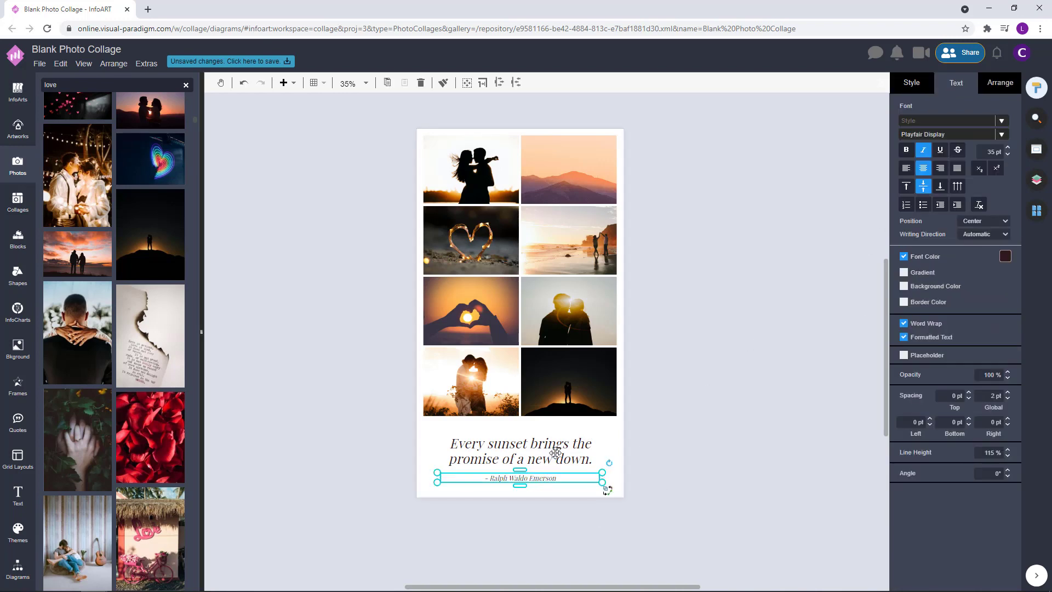
shift+click(555, 453)
click(1000, 83)
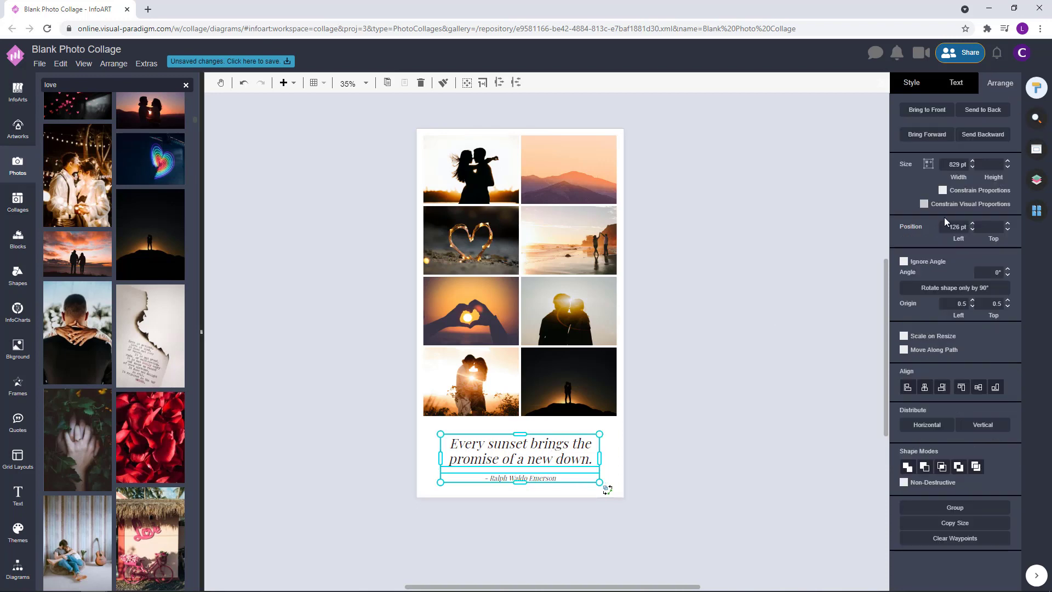
click(924, 388)
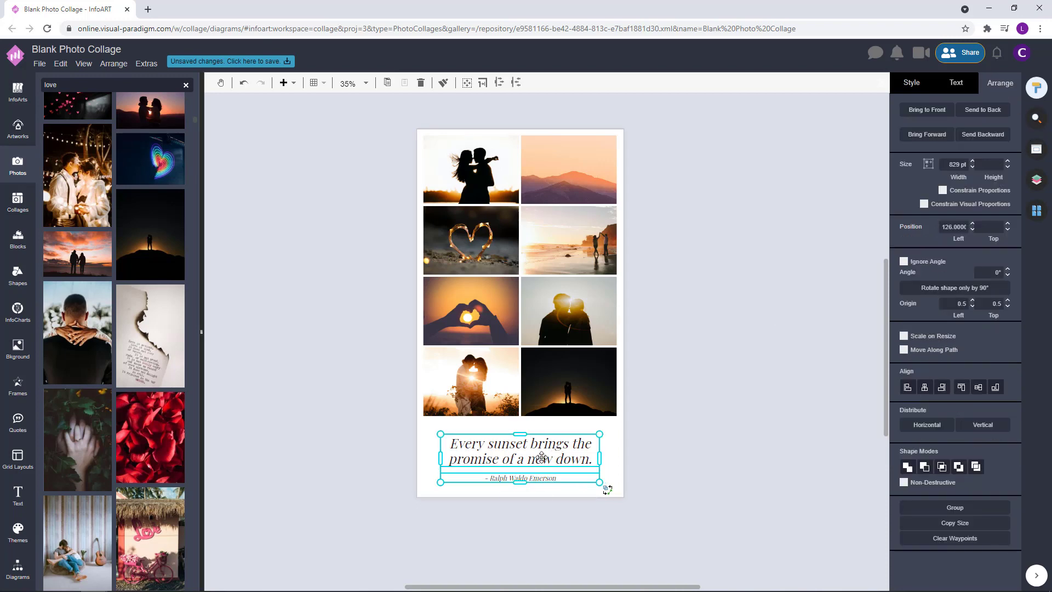
click(722, 353)
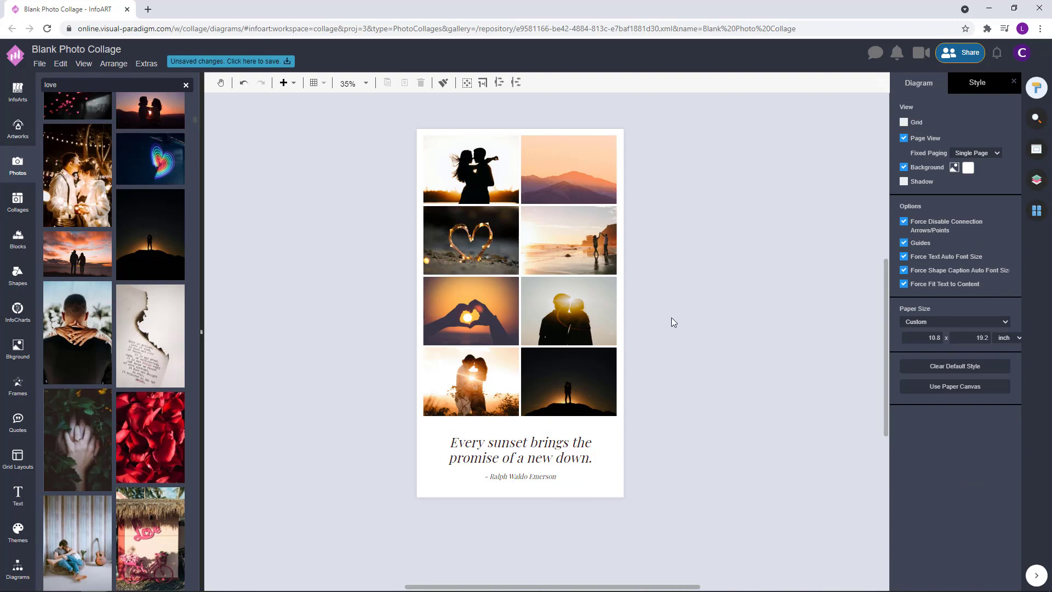
Step: Nudge the photo grid slightly upward, followed by the quote together with its attribution
click(460, 164)
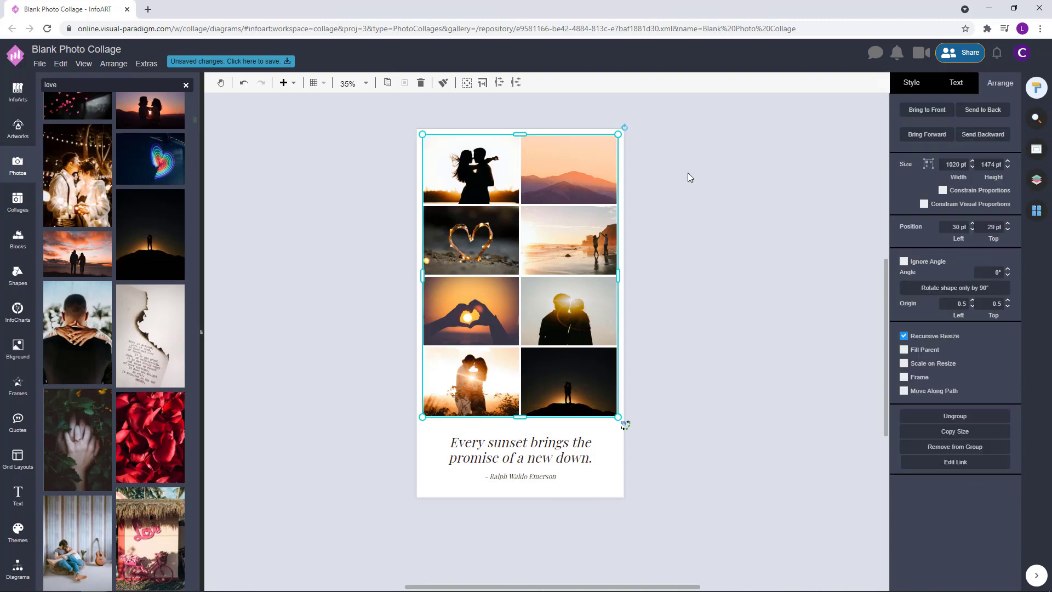
click(713, 150)
drag(682, 522, 384, 420)
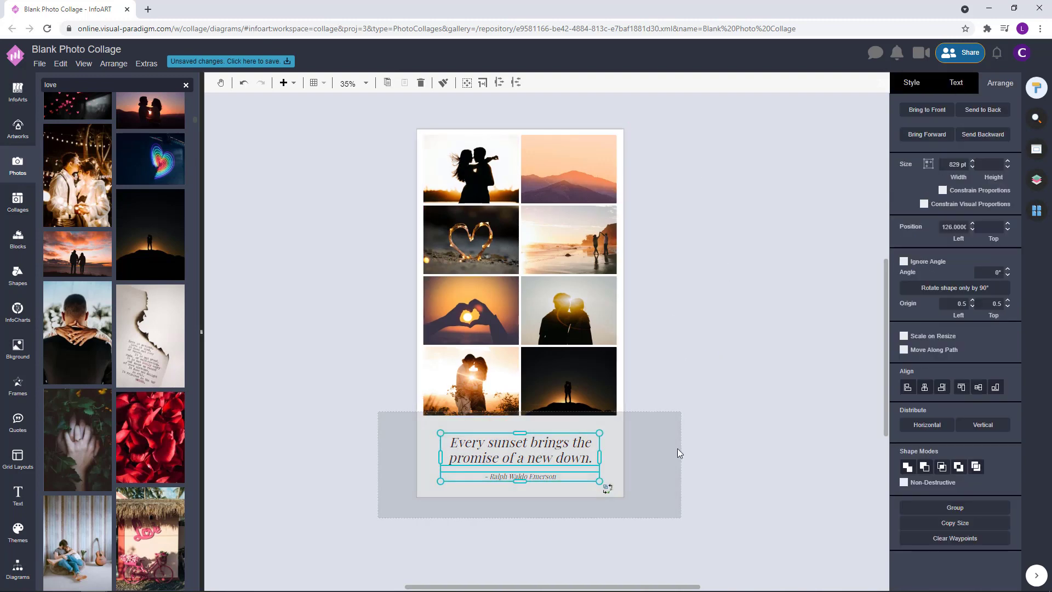
click(707, 396)
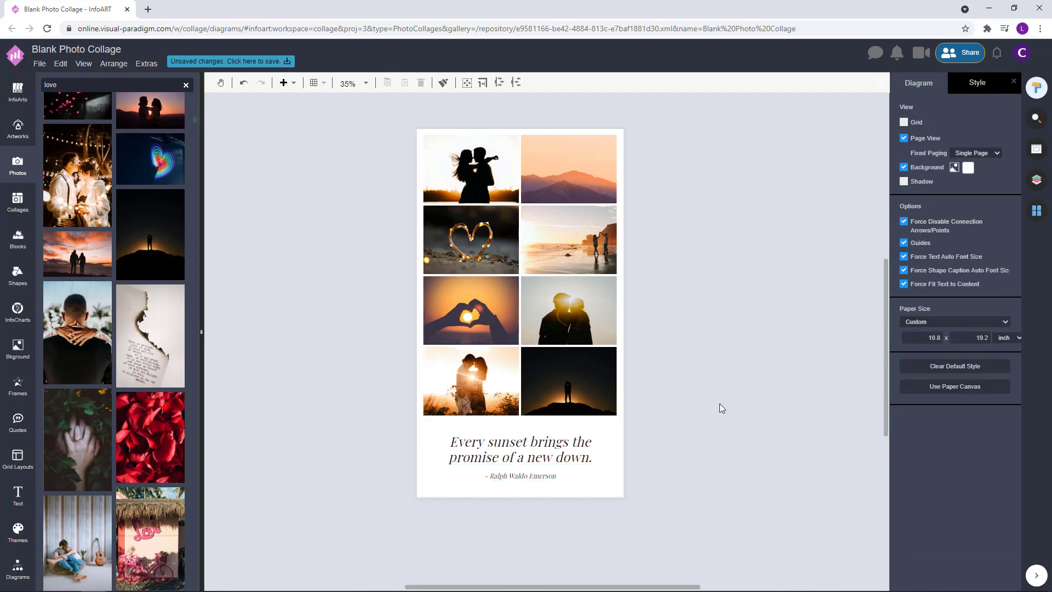
Step: Set the sunset quote's font size to 65 pt
click(521, 449)
click(956, 85)
click(998, 152)
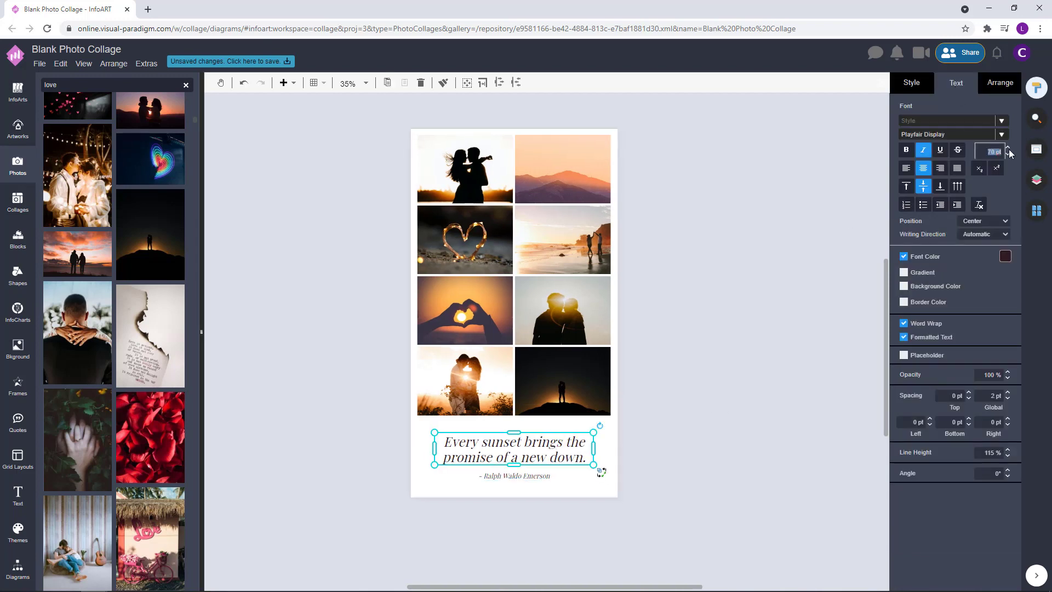
text(65)
key(Return)
click(747, 366)
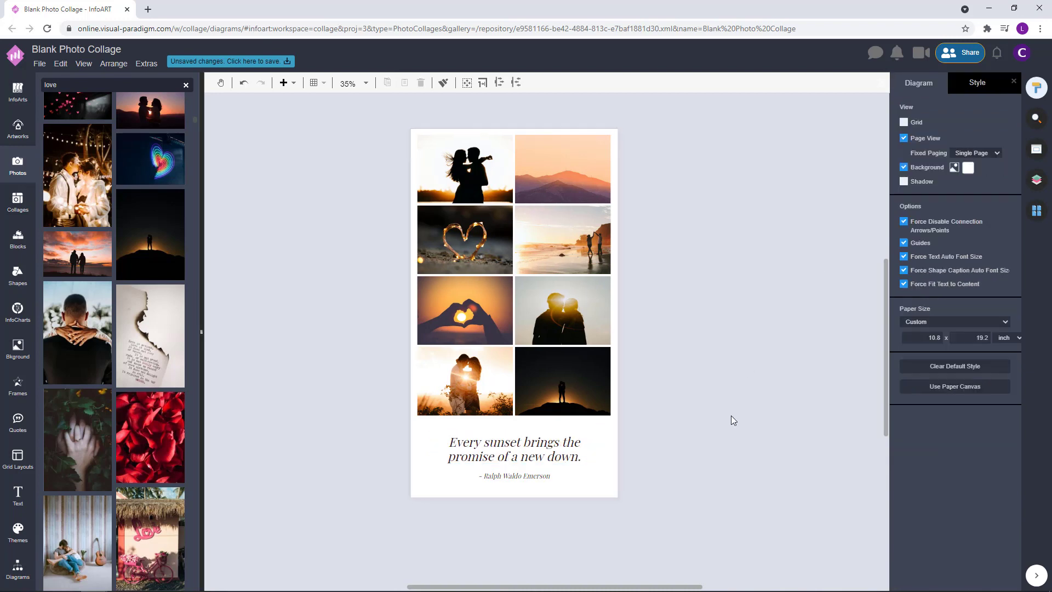
Step: Examine the overall collage layout and the spacing of the text beneath the photo grid
mouse_move(730, 414)
mouse_down()
mouse_move(748, 411)
mouse_move(739, 422)
mouse_move(718, 388)
mouse_move(735, 401)
mouse_up()
scroll(711, 347, down, 1)
scroll(711, 347, up, 1)
scroll(717, 350, down, 1)
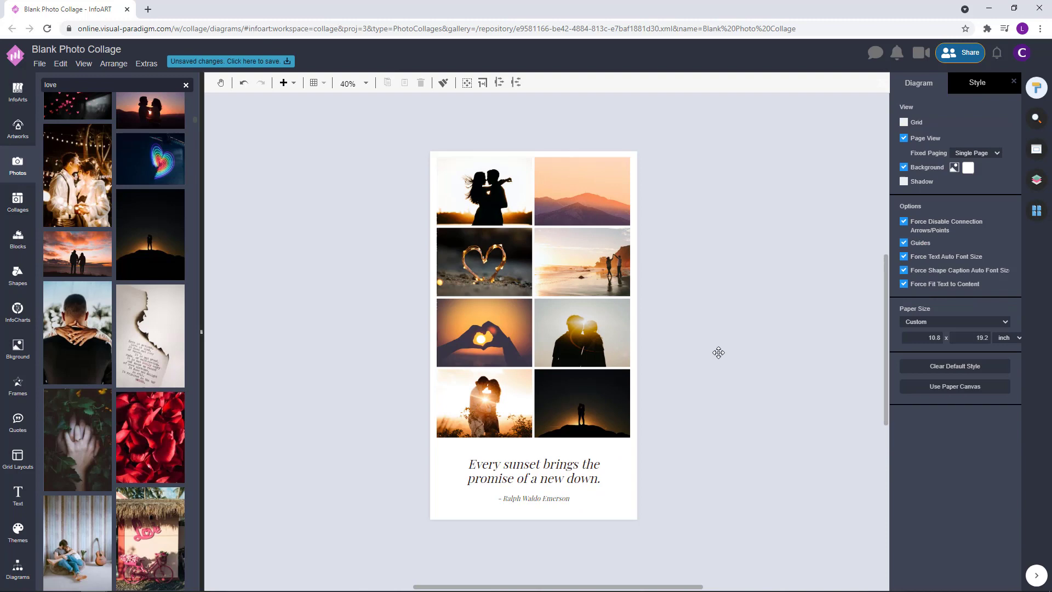
click(558, 492)
click(708, 314)
scroll(758, 263, right, 1)
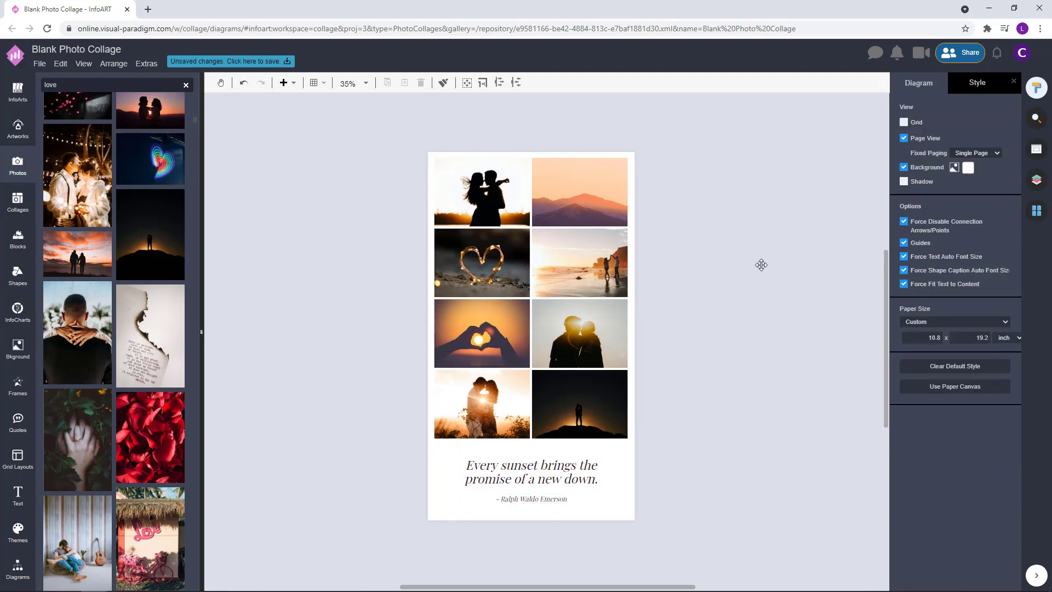
scroll(754, 263, right, 1)
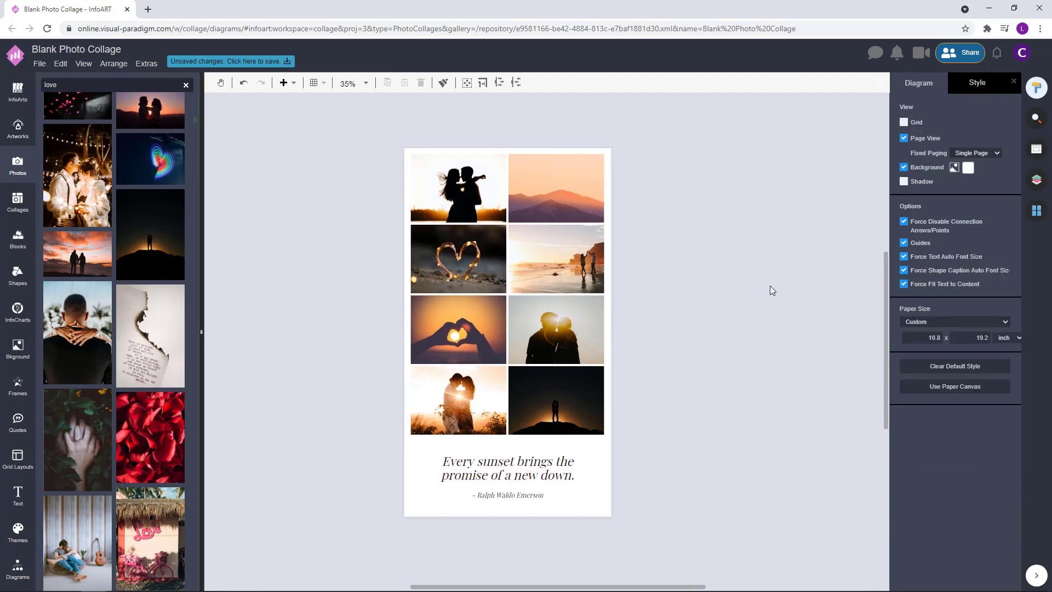
Step: Change the fill of the page-sized background rectangle to a very pale pinkish white
click(604, 460)
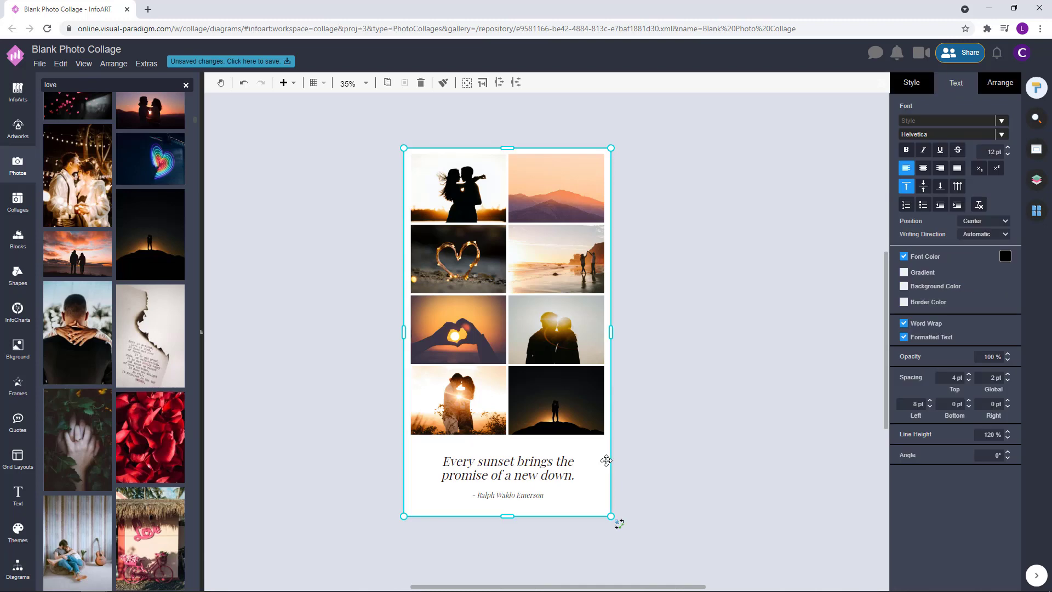
click(912, 88)
click(1004, 159)
click(984, 280)
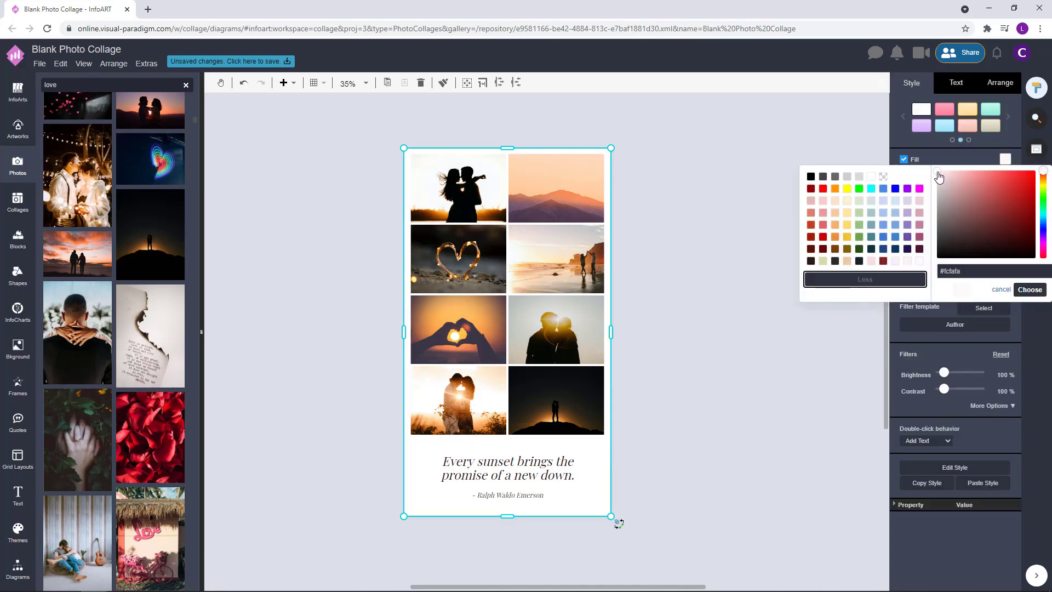
drag(938, 177, 938, 179)
click(1029, 290)
click(714, 303)
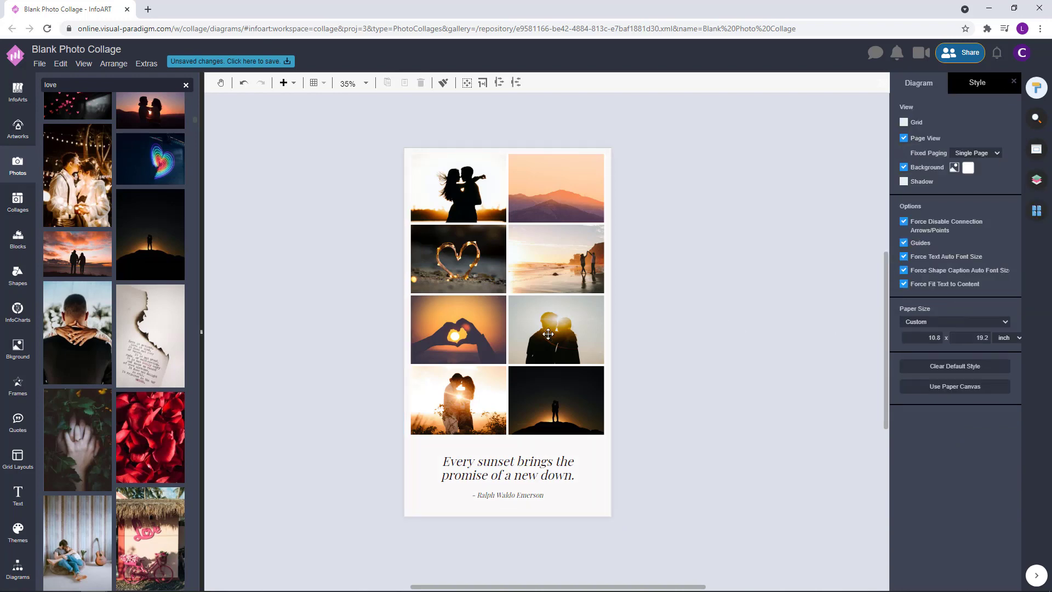
Step: Add opening and closing double quotation marks around the sunset quote
scroll(738, 323, up, 2)
scroll(735, 318, down, 1)
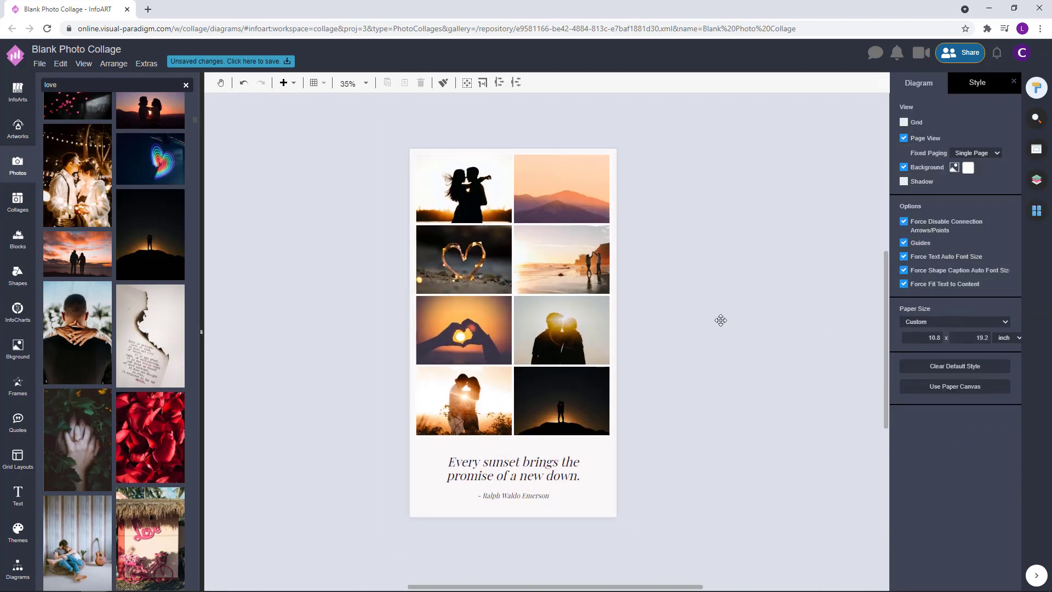
click(457, 464)
text(")
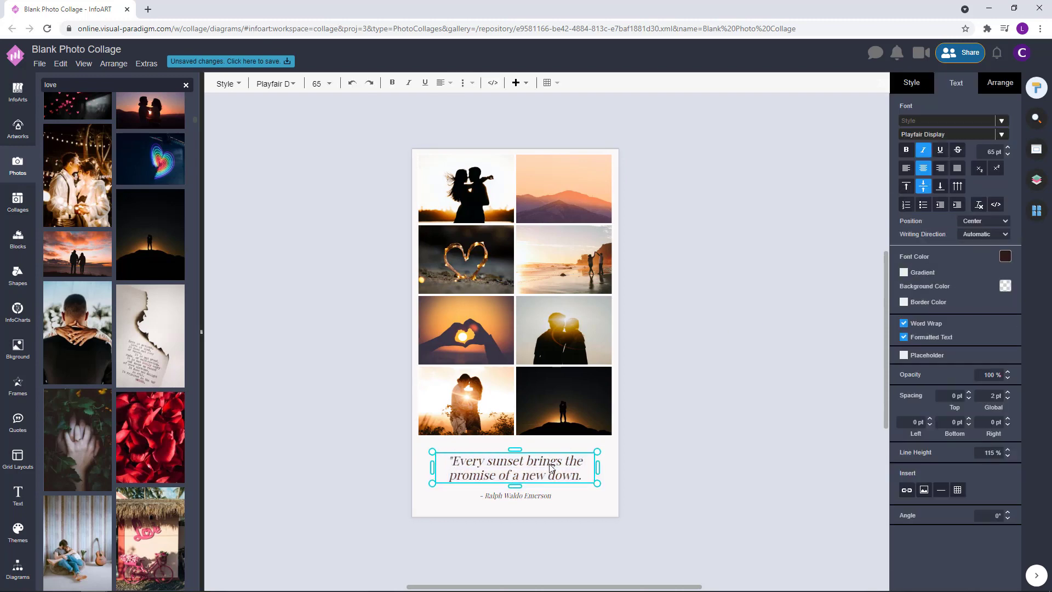
text(")
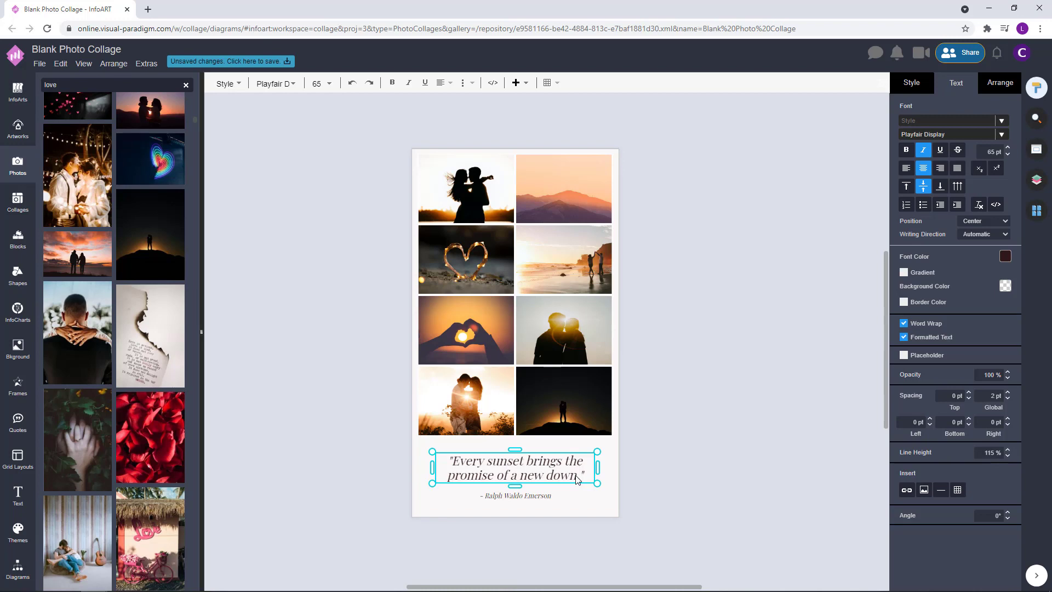
click(674, 435)
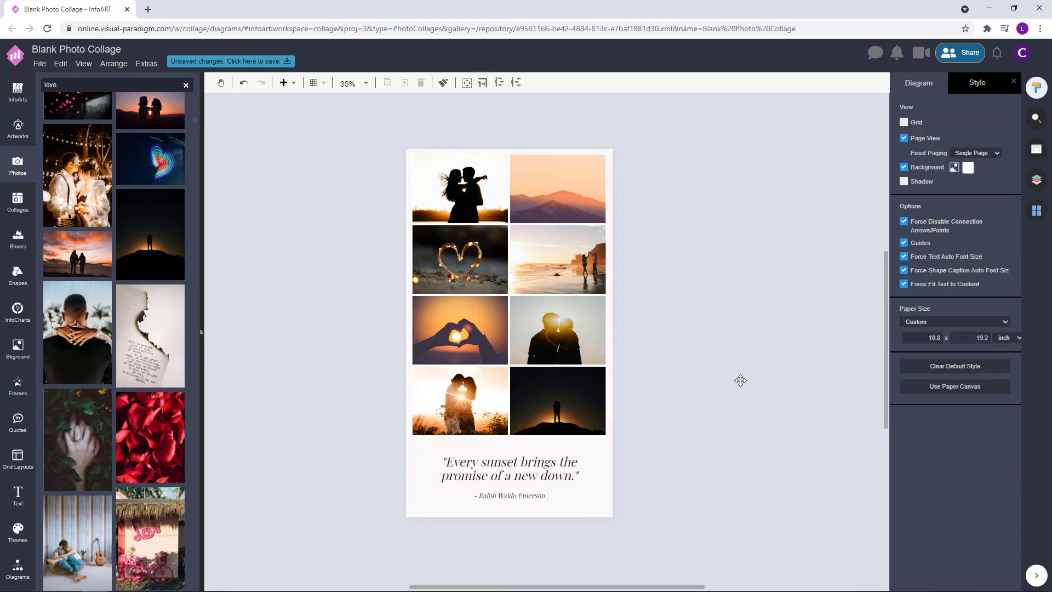
Step: Browse further through the love-themed photo library for alternative images for the collage
click(567, 263)
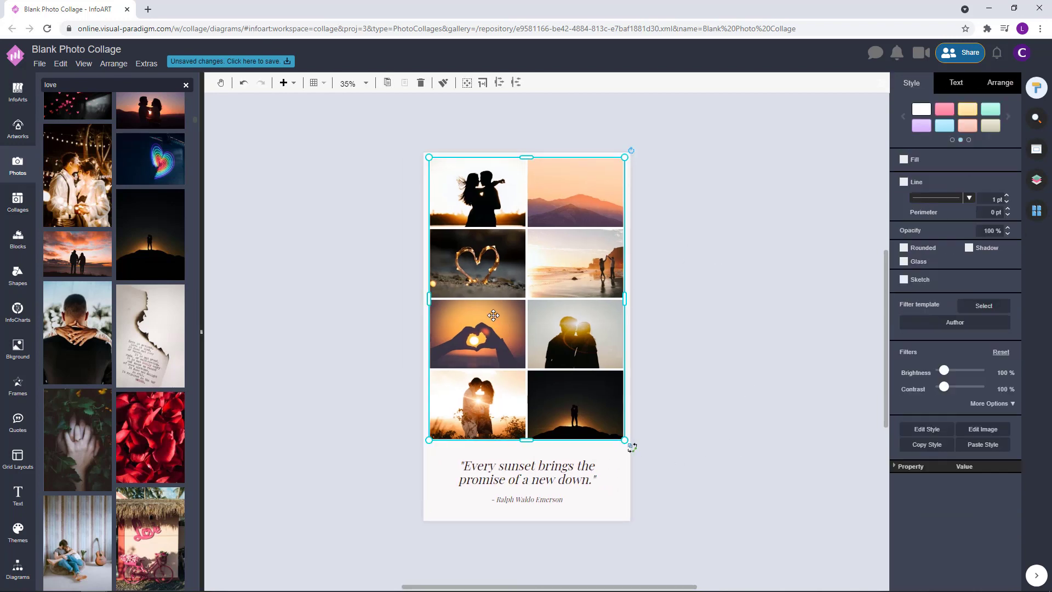
click(493, 315)
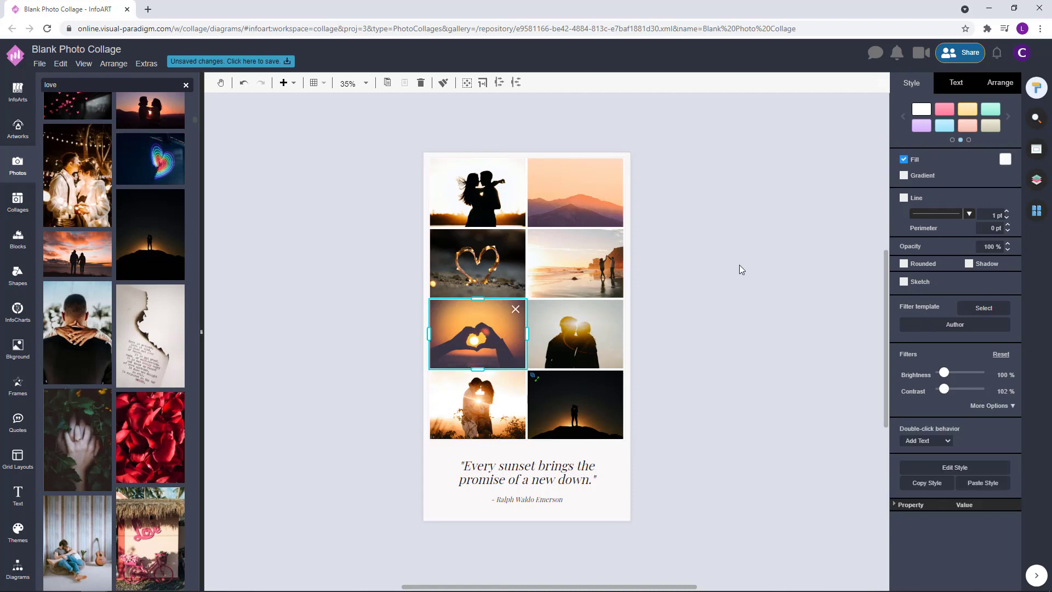
click(757, 261)
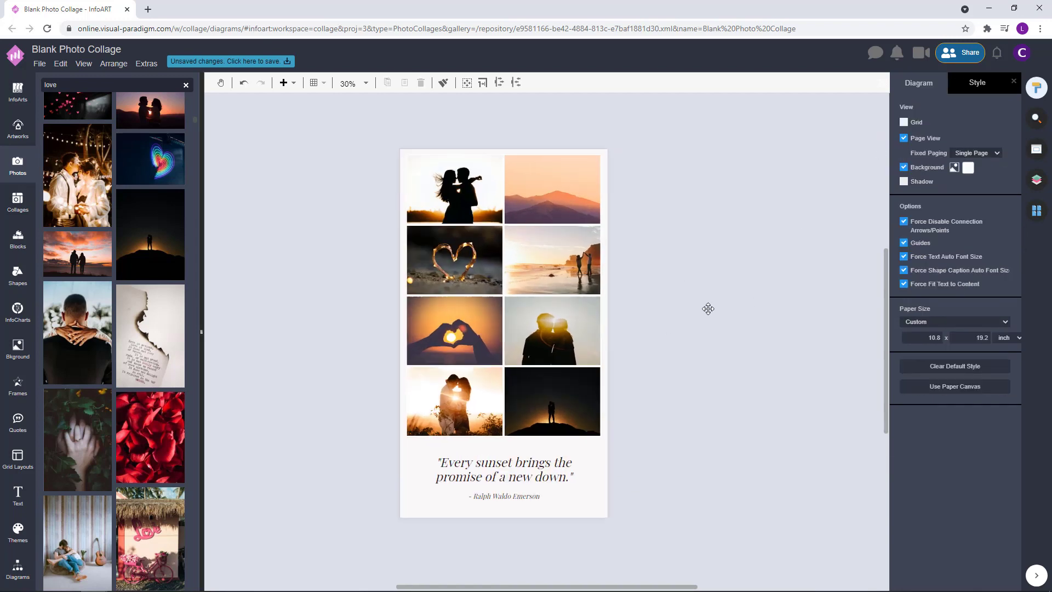
scroll(194, 376, down, 15)
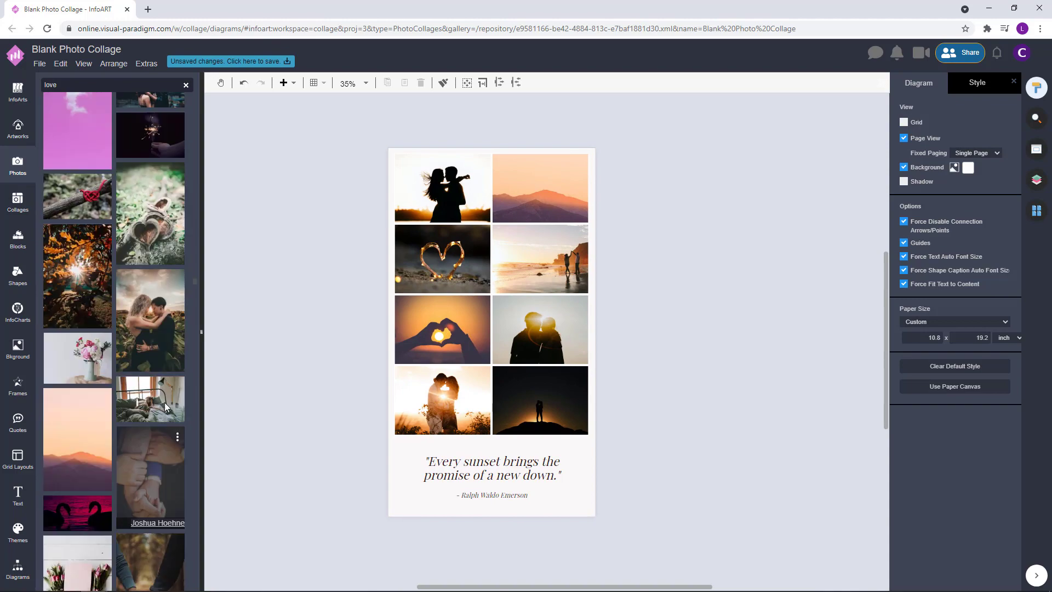
scroll(114, 318, down, 15)
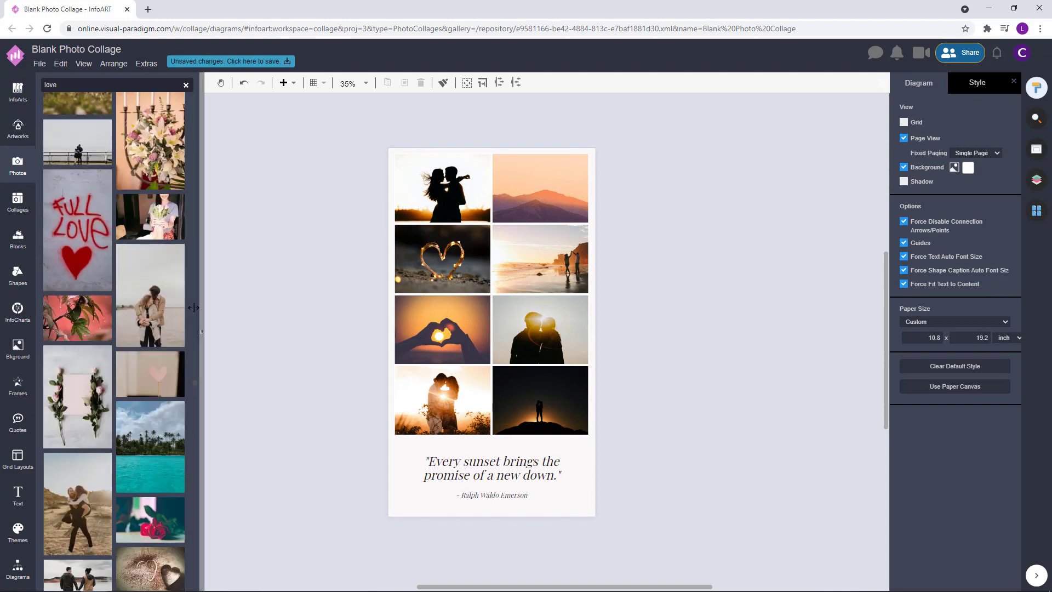
scroll(115, 317, down, 10)
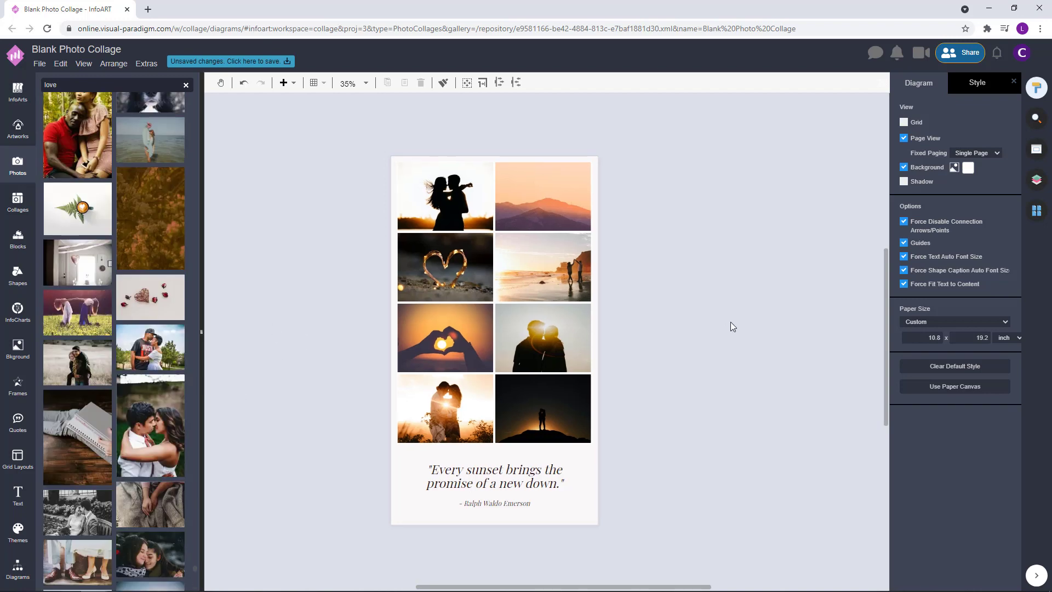
Step: Turn off the fill of the two photo cells in the first row of the grid
click(427, 173)
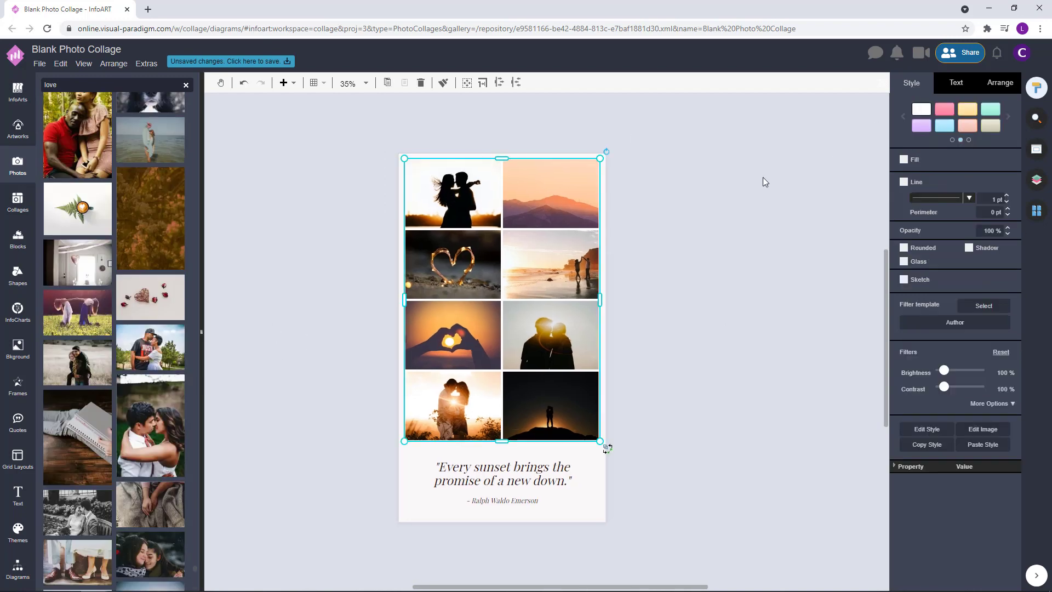
click(763, 181)
click(571, 201)
click(454, 185)
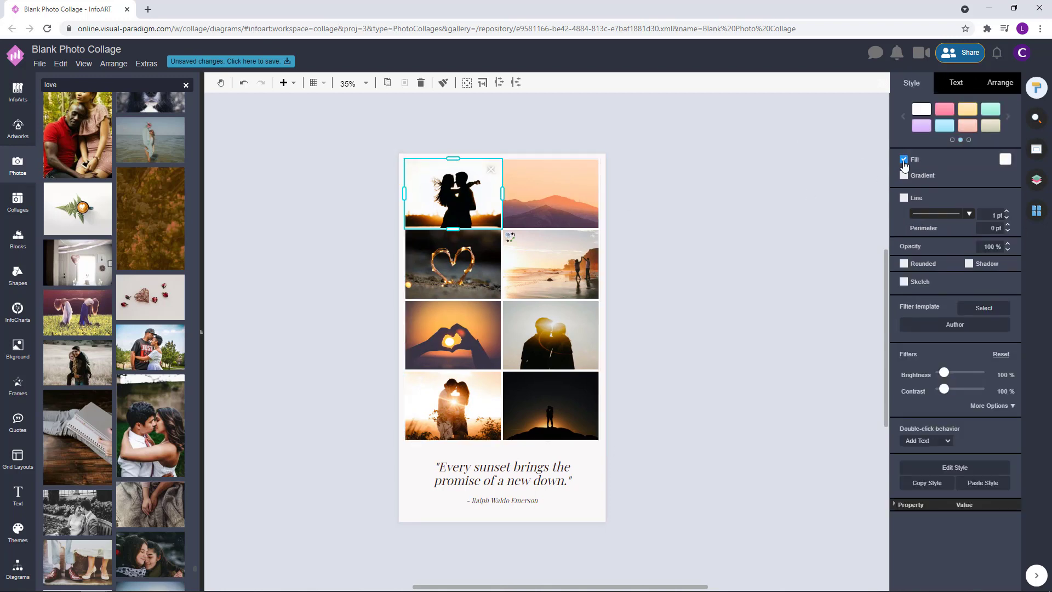
click(789, 176)
click(519, 192)
click(540, 175)
click(903, 159)
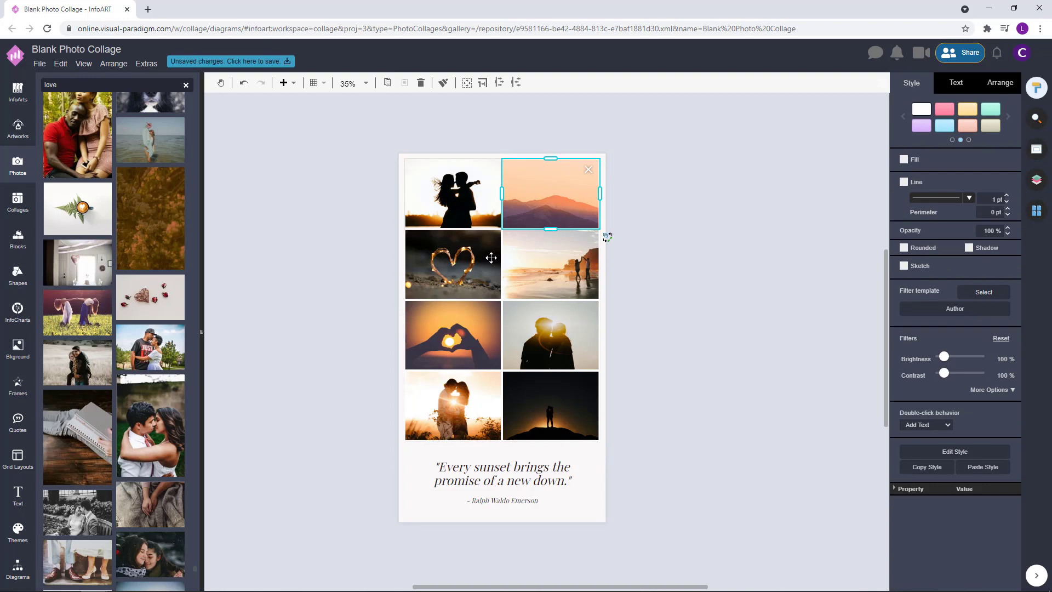
click(464, 252)
shift+click(541, 258)
shift+click(534, 328)
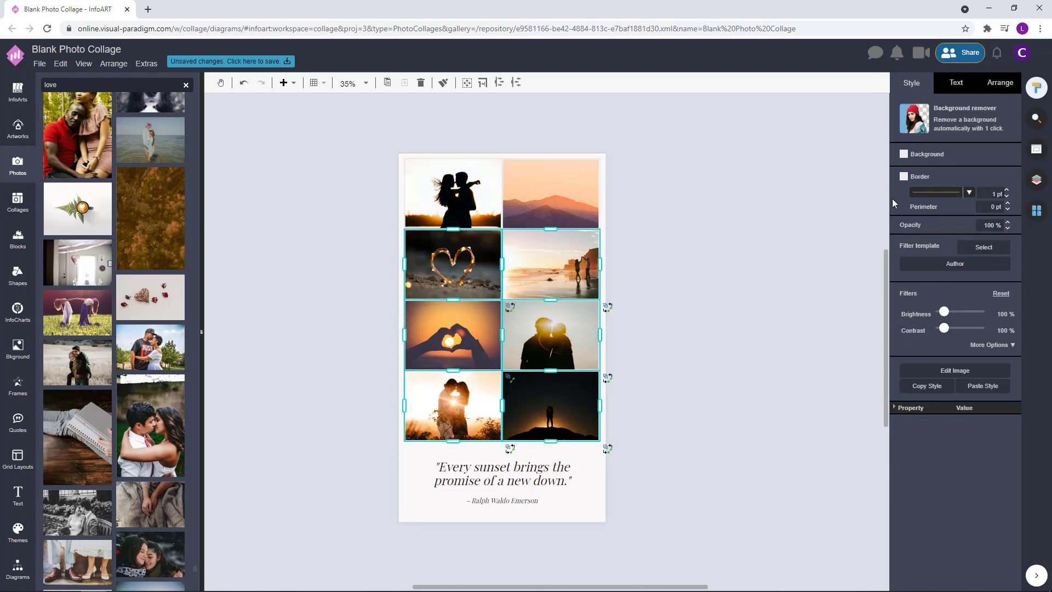
click(725, 278)
Step: Turn off the fill of both photo cells in the fourth row, the night-sky silhouette and the embracing couple
click(545, 390)
click(545, 390)
click(904, 160)
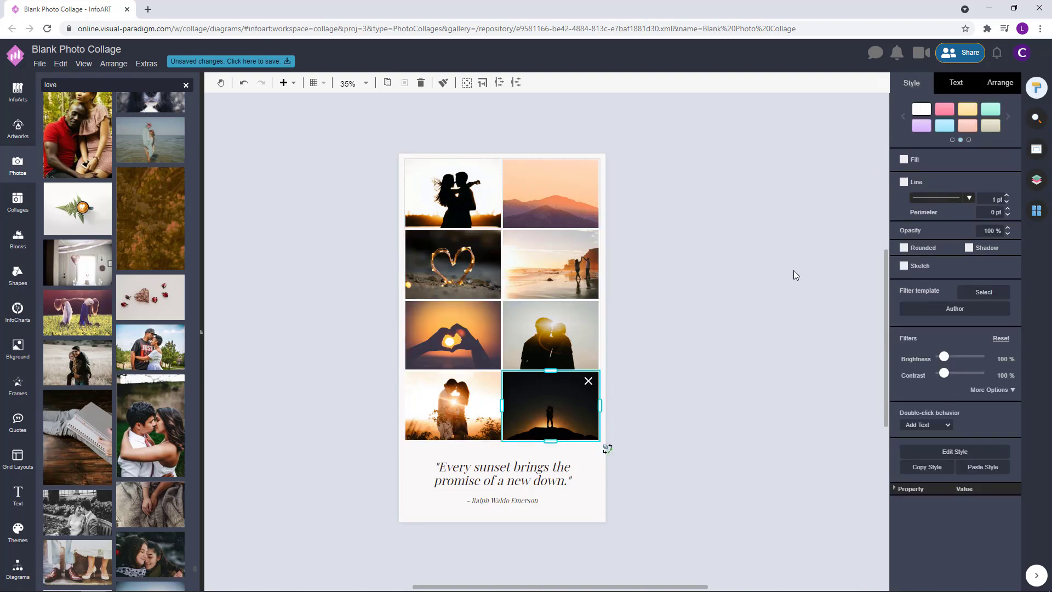
click(793, 275)
click(475, 379)
click(475, 379)
key(alt+shift+Tab)
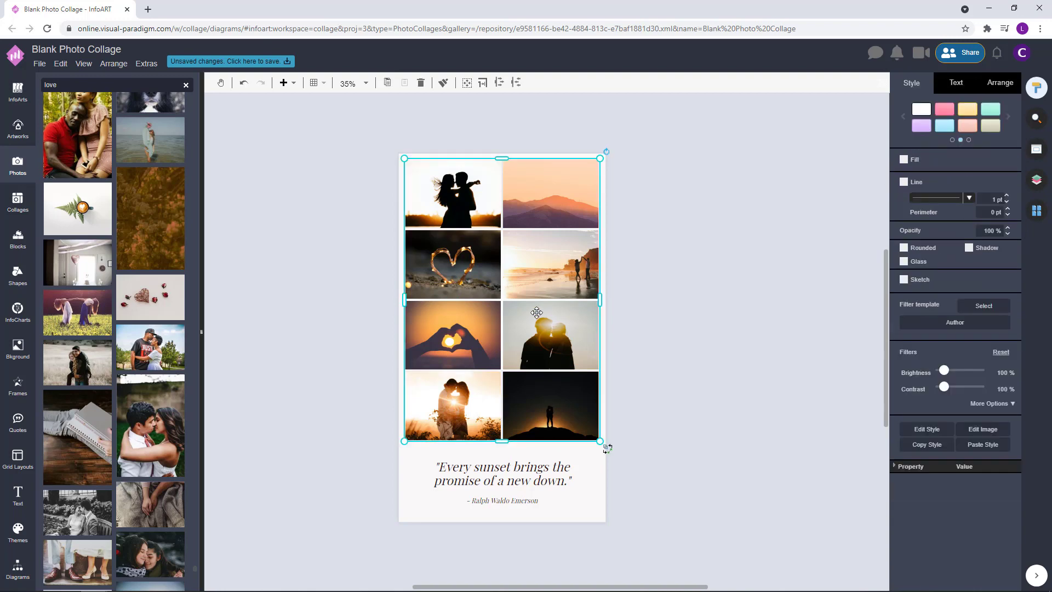
Step: Turn off the fill of both third-row photo cells, the backlit couple and the heart-shaped hands
key(alt+Tab)
click(787, 254)
click(457, 319)
click(458, 319)
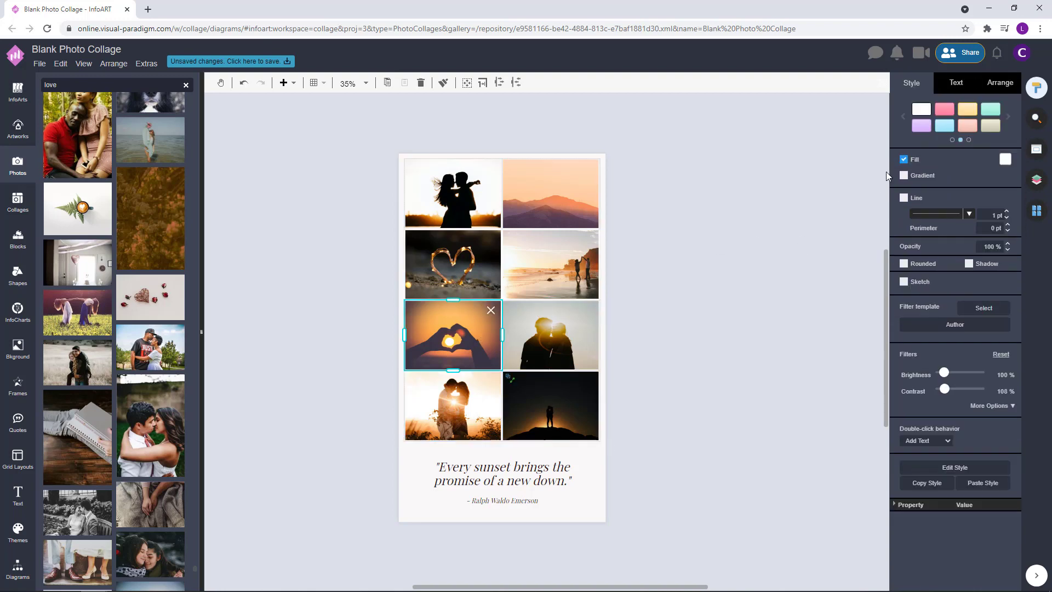
click(903, 160)
Step: Turn off the fill of both second-row photo cells, the beach couple and the heart of lights, and clear the selection
click(718, 258)
click(522, 260)
click(522, 260)
click(904, 159)
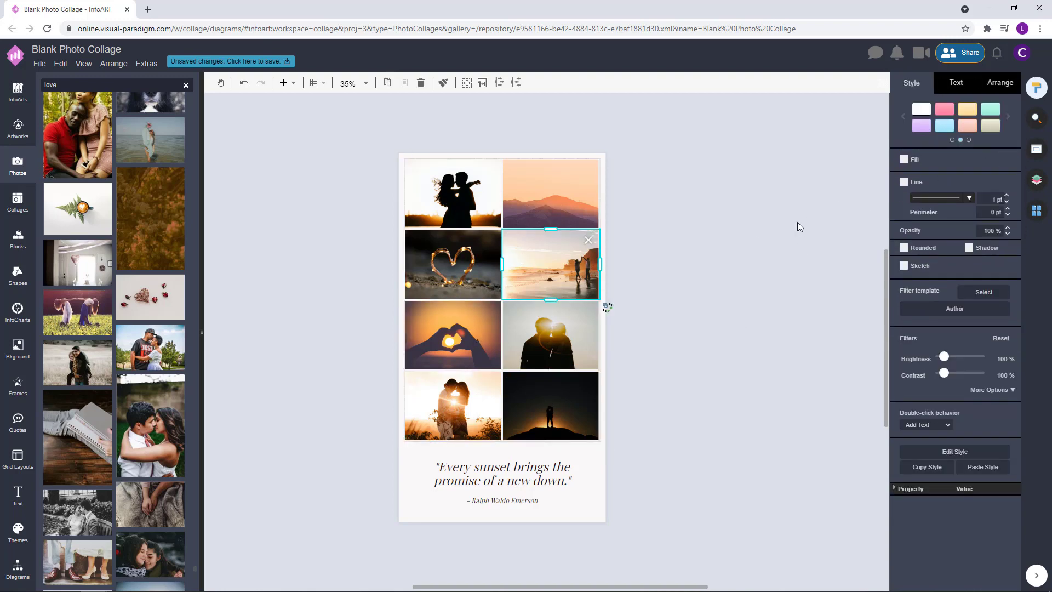
click(796, 228)
click(475, 257)
click(476, 257)
key(alt+shift+Tab)
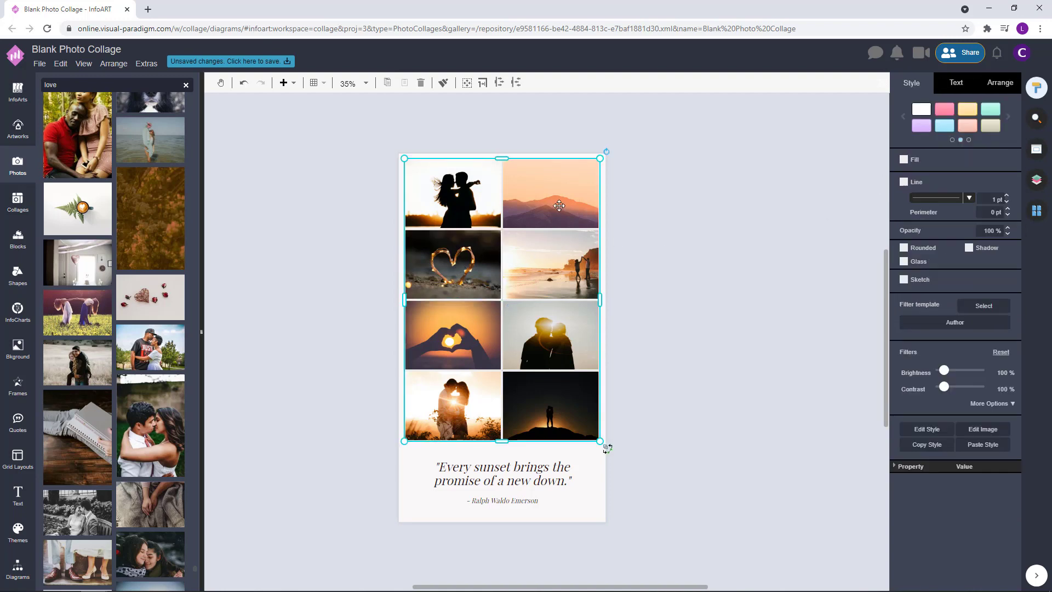
key(alt+Tab)
click(748, 204)
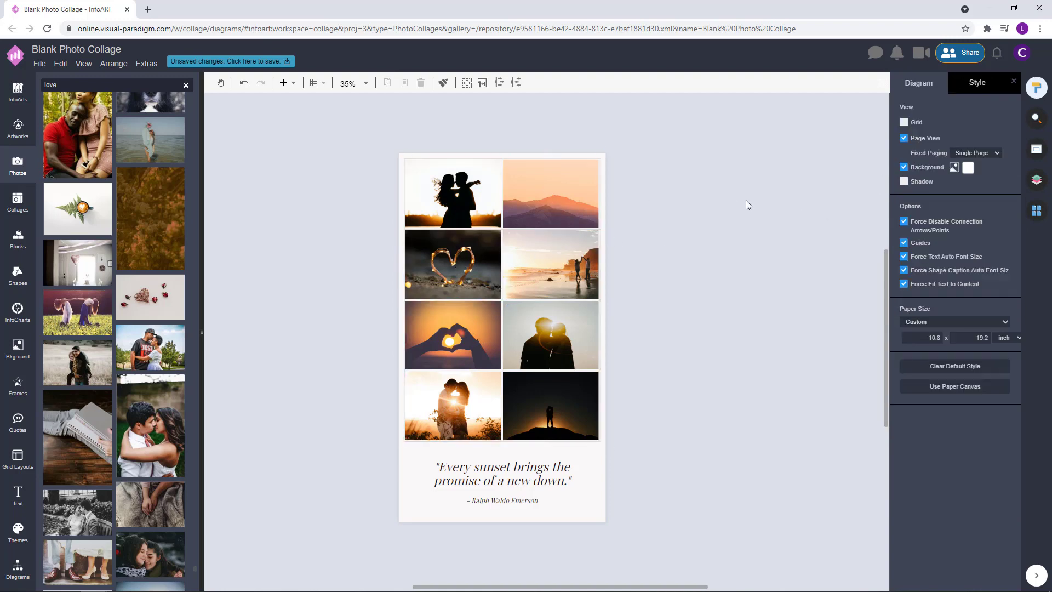
Step: Save the collage to VP Online storage under the file name "Sunset And Couples Photo Collage"
click(261, 66)
text(SUne)
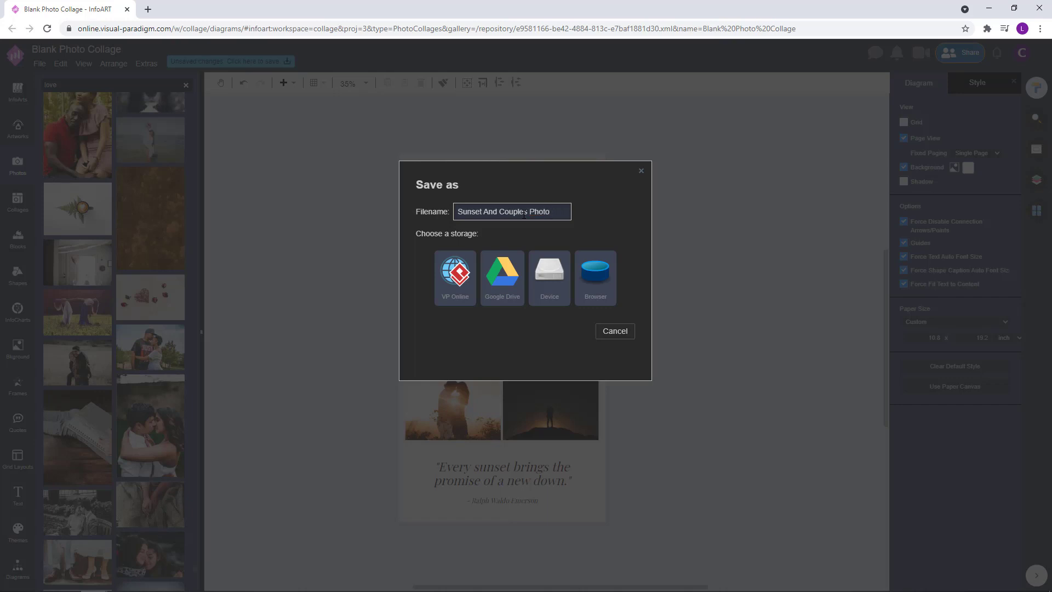
click(554, 211)
text(Collage)
drag(569, 213, 369, 228)
key(ctrl+x)
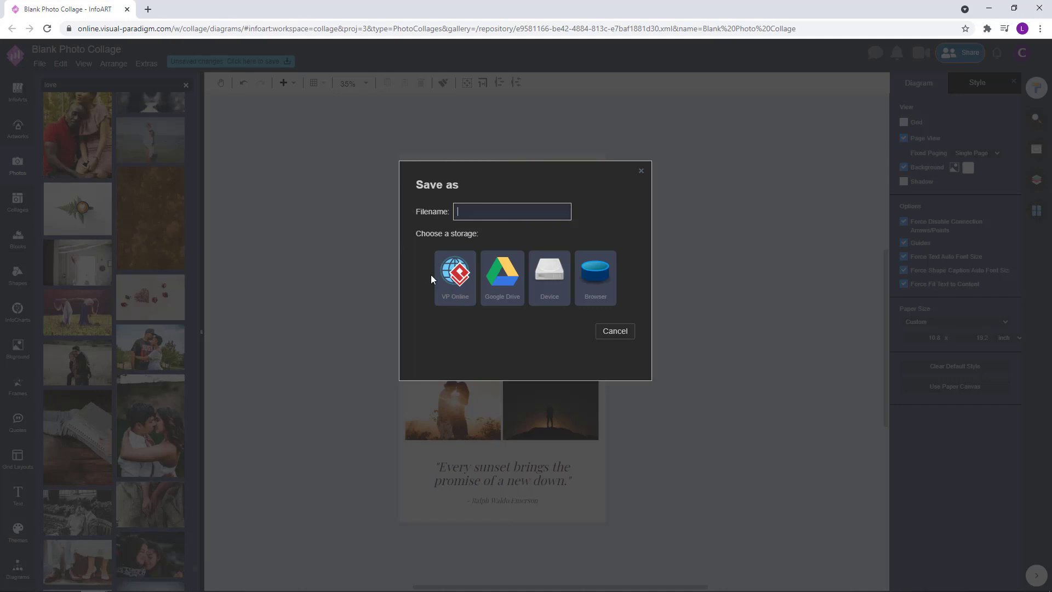
key(ctrl+z)
click(463, 262)
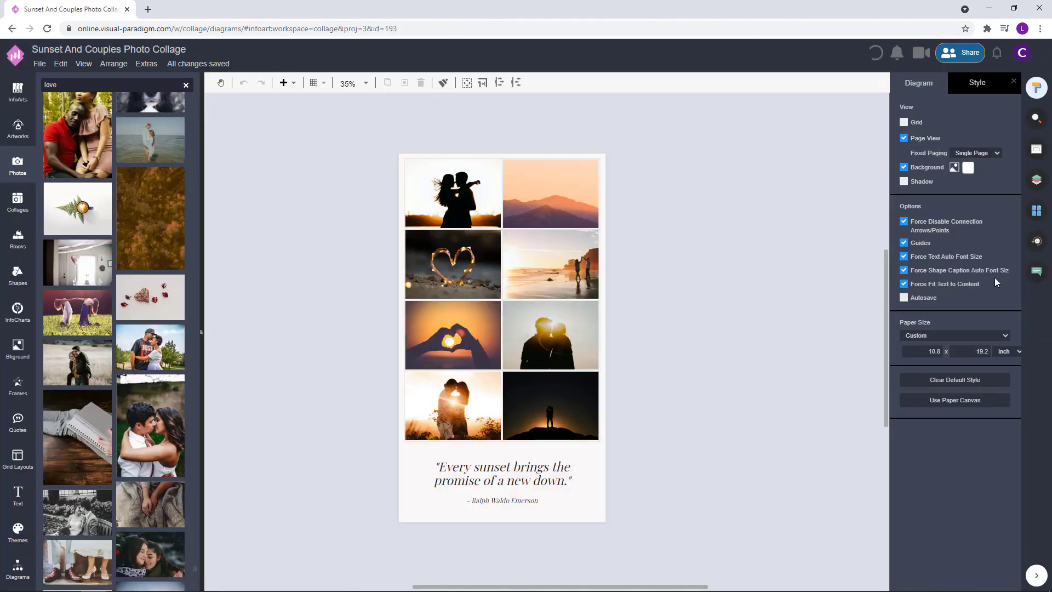